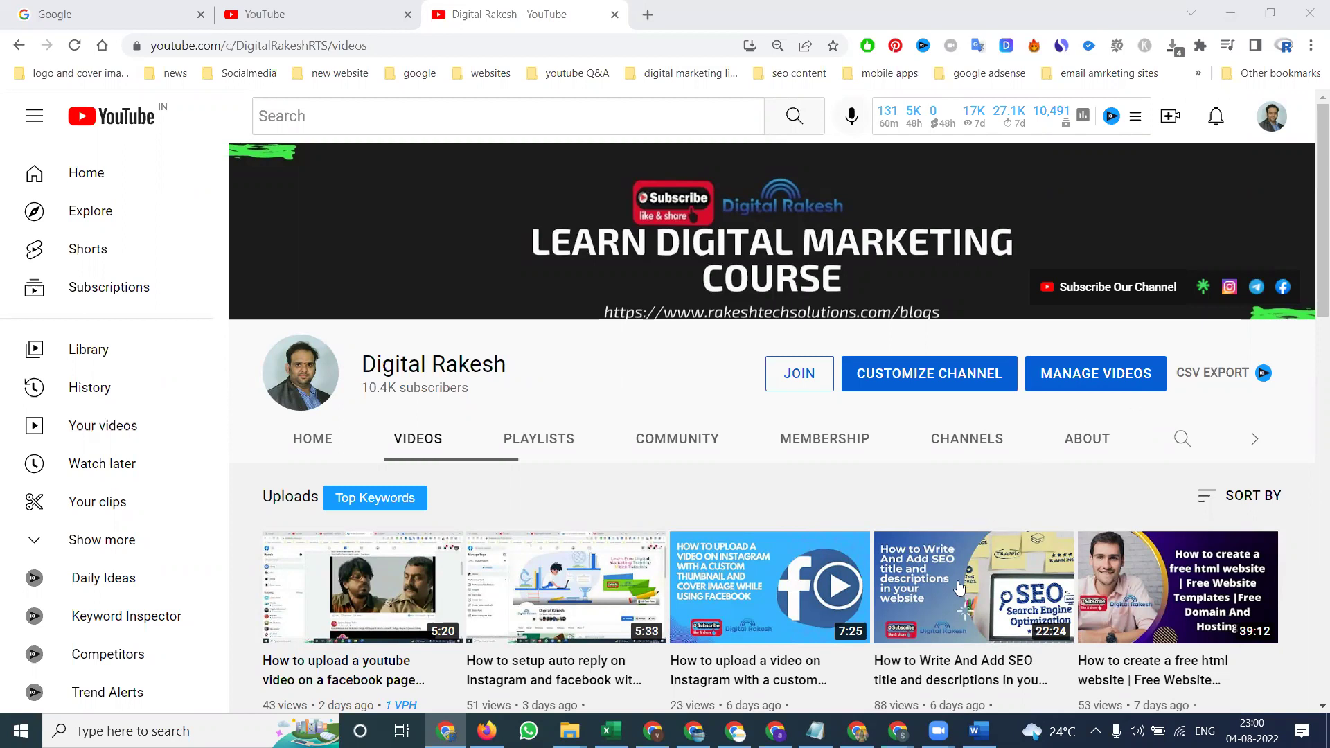
scroll(673, 361, down, 3)
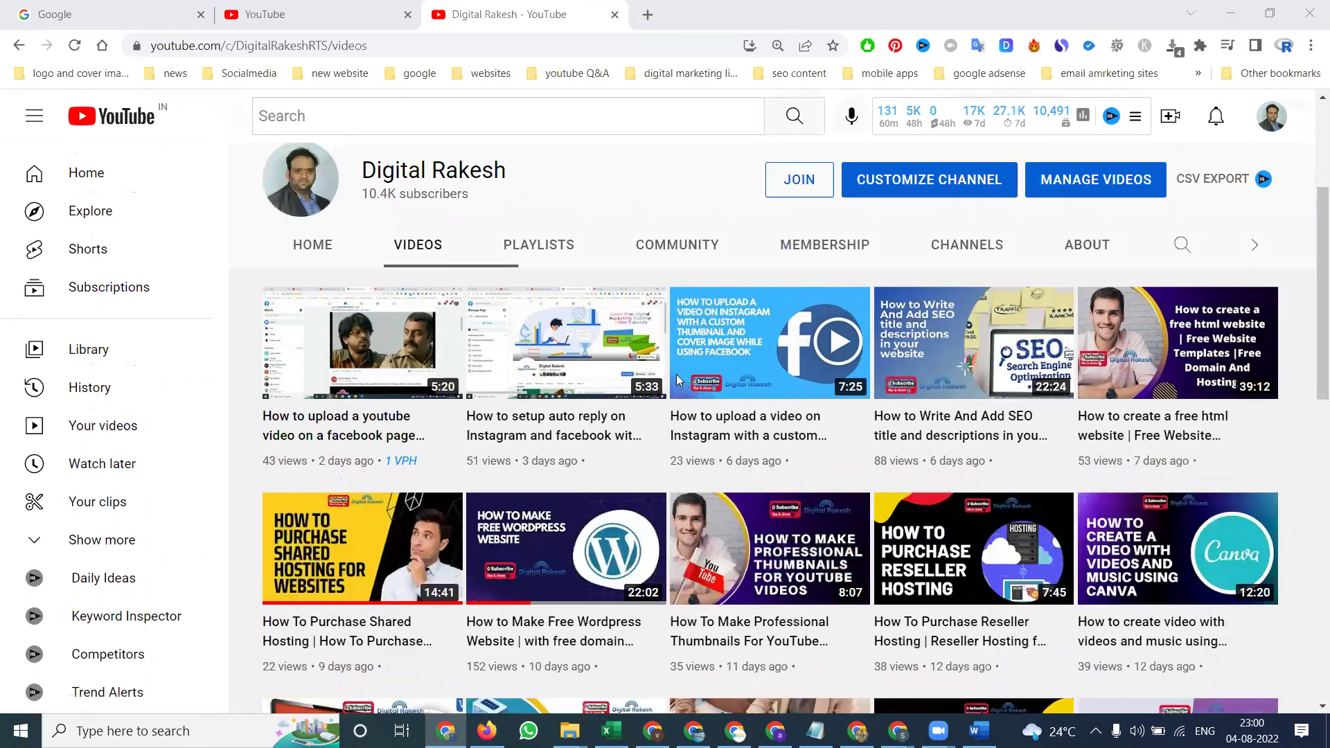
scroll(677, 374, down, 1)
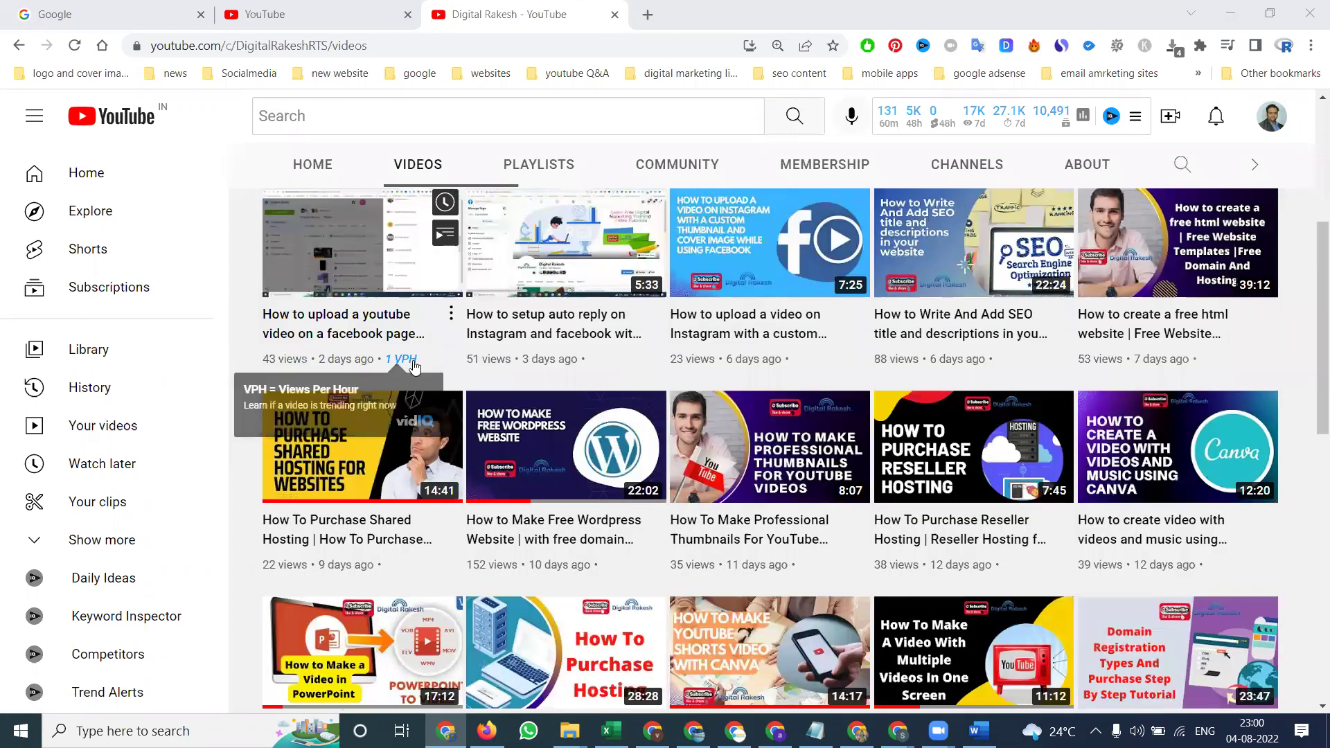
scroll(907, 374, down, 3)
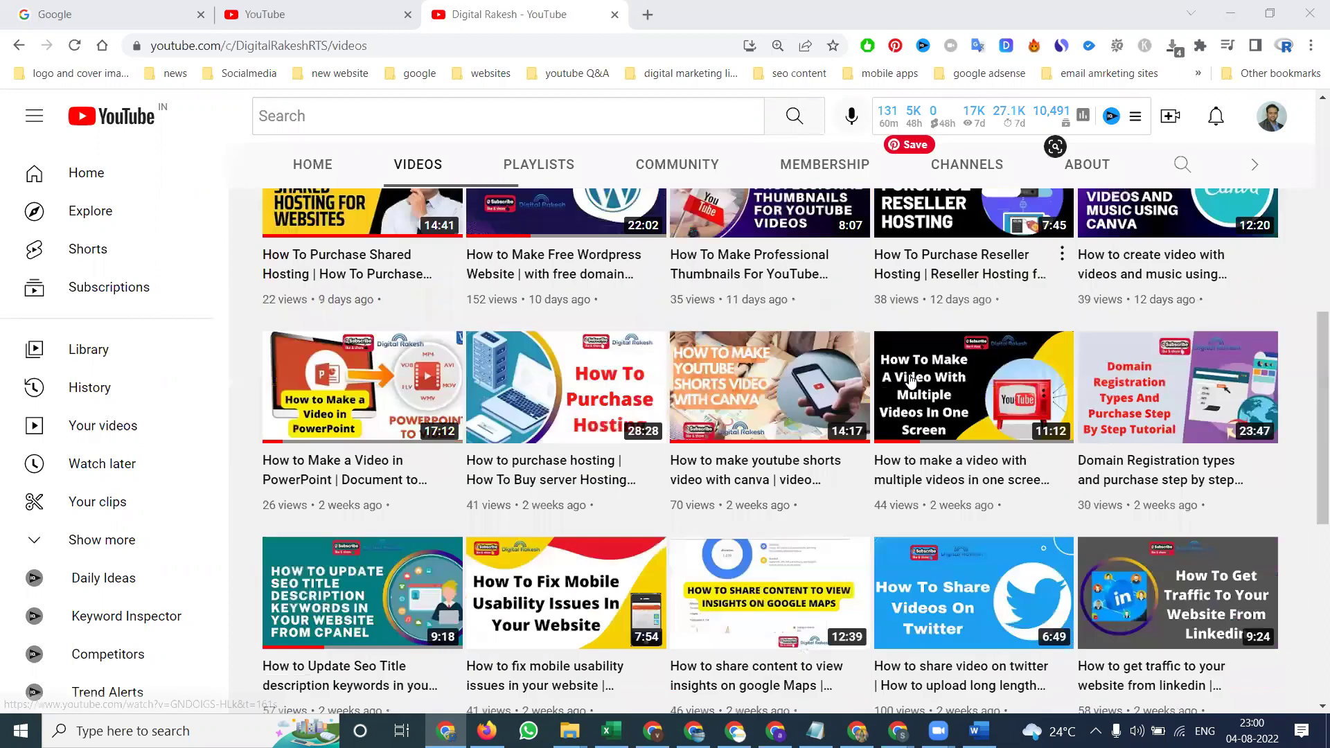
scroll(910, 383, down, 5)
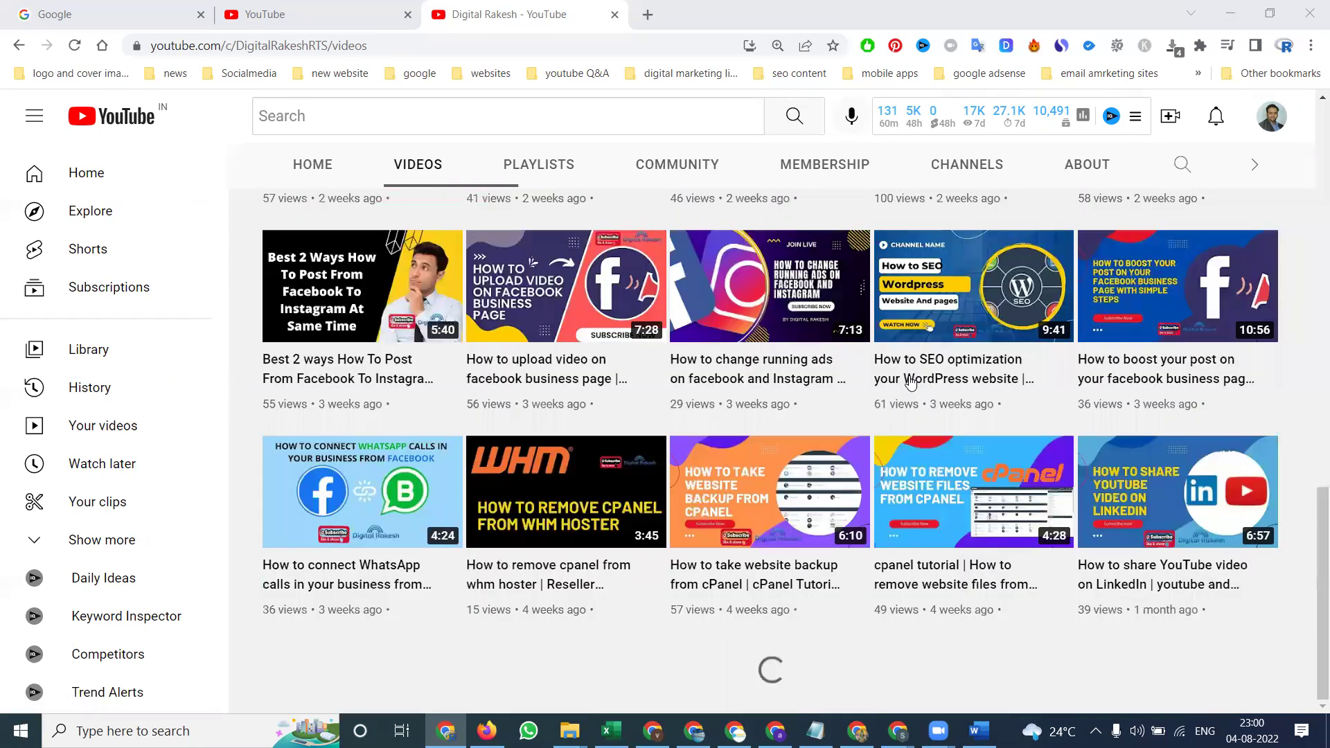
scroll(910, 383, down, 3)
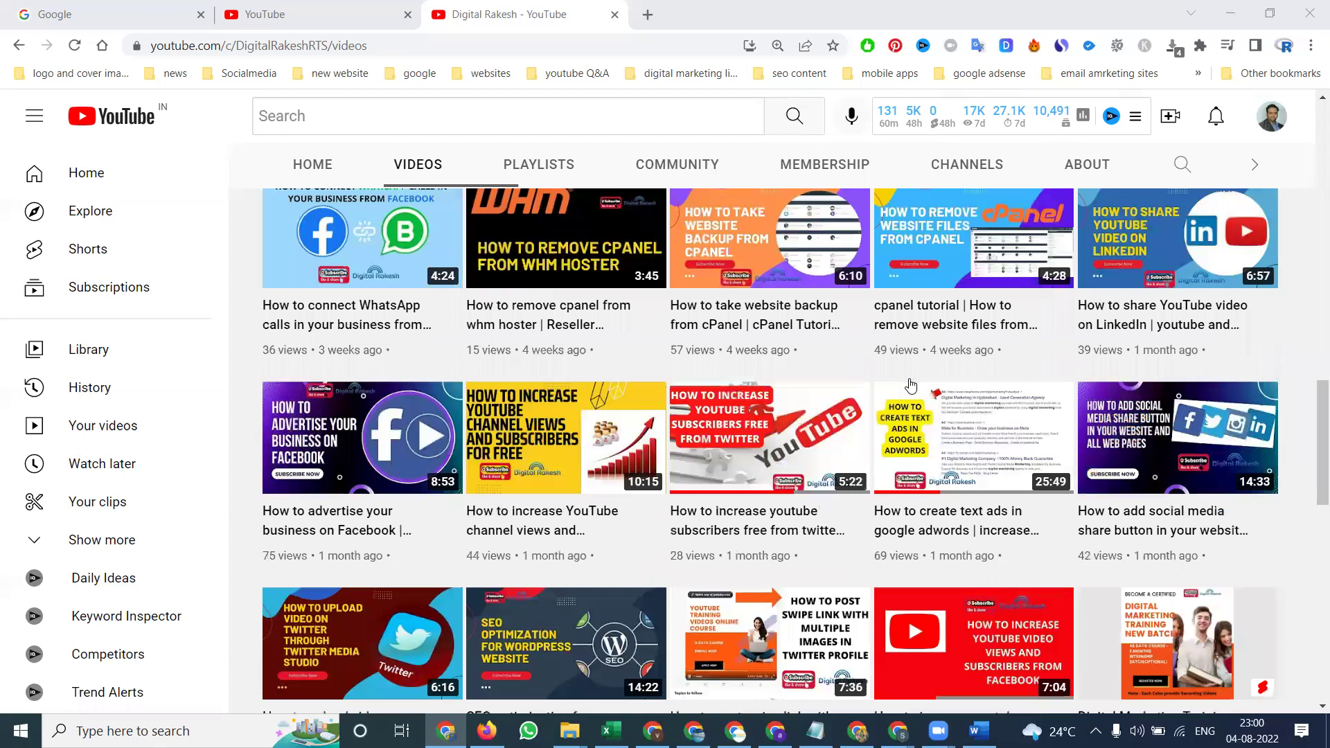
scroll(909, 384, down, 4)
scroll(834, 376, down, 5)
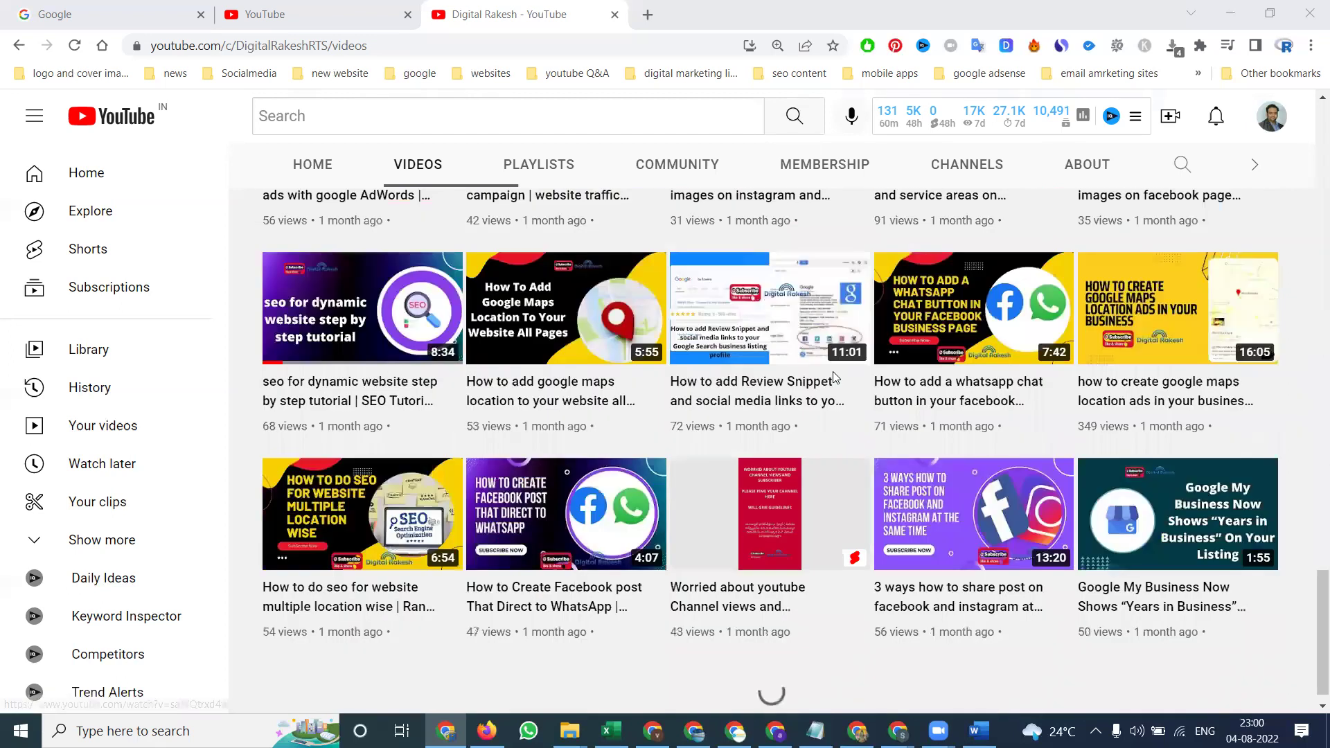
scroll(833, 372, down, 2)
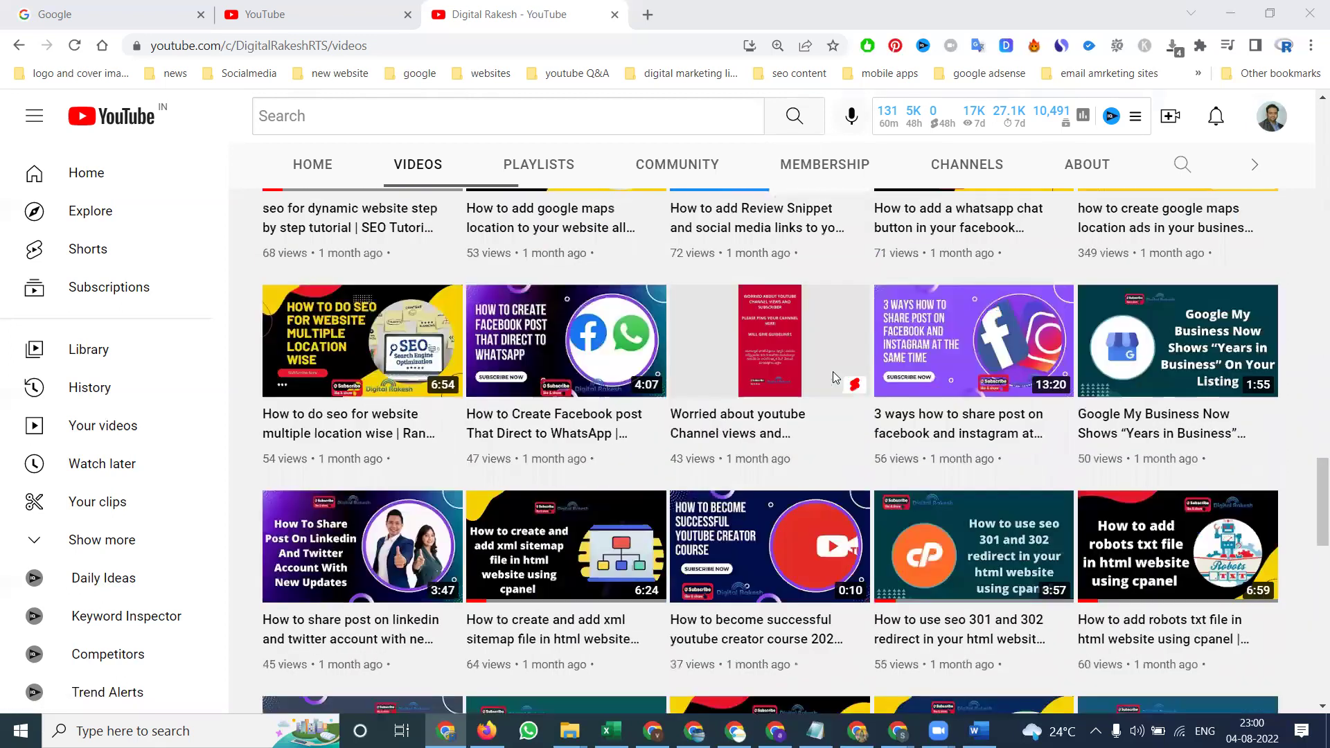
- Switch to the YouTube Home feed tab to see recommended videos with views-per-hour figures
click(298, 19)
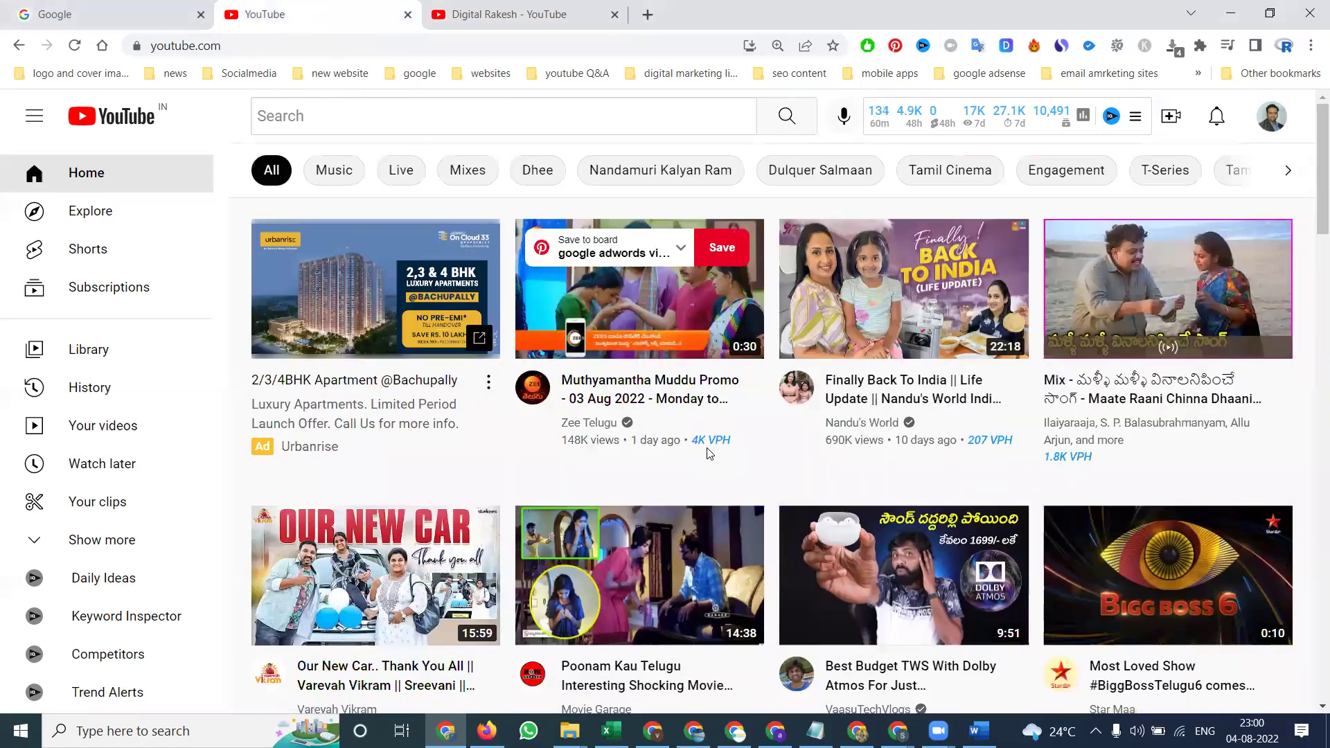
mouse_move(990, 440)
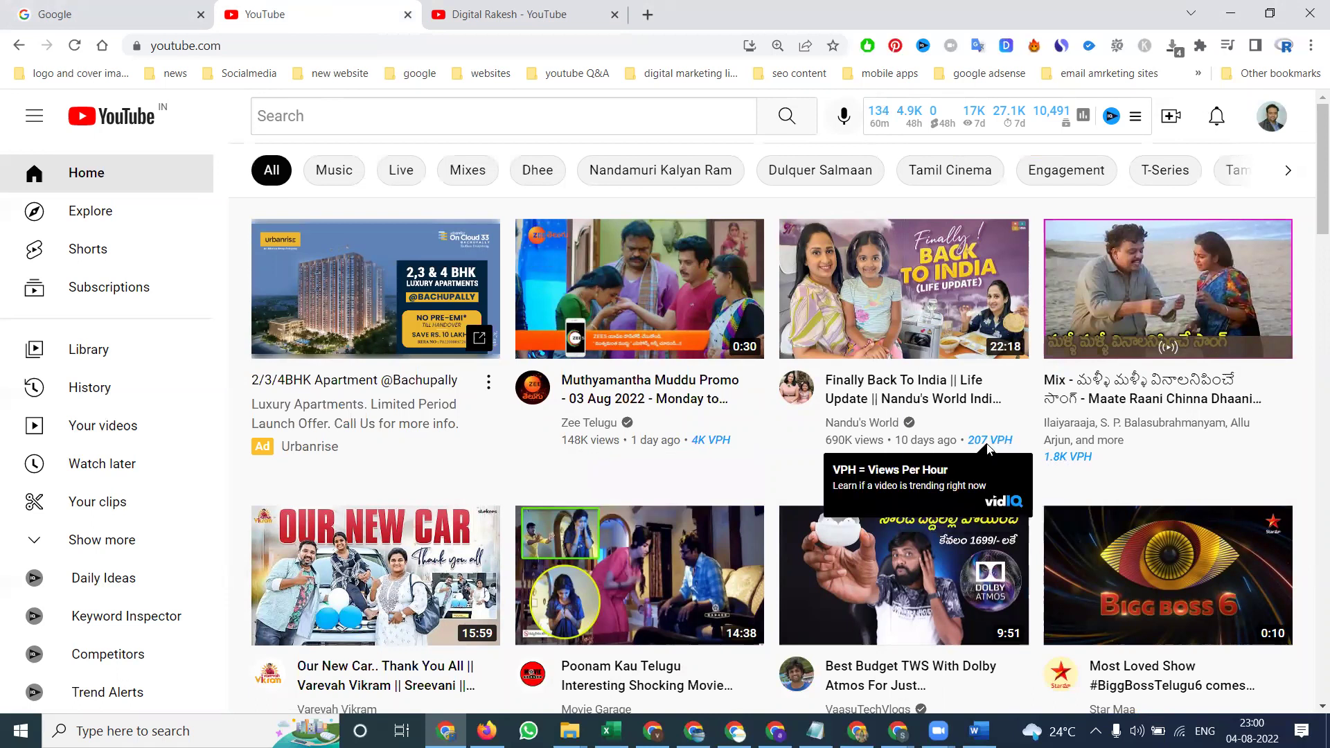
scroll(989, 447, down, 3)
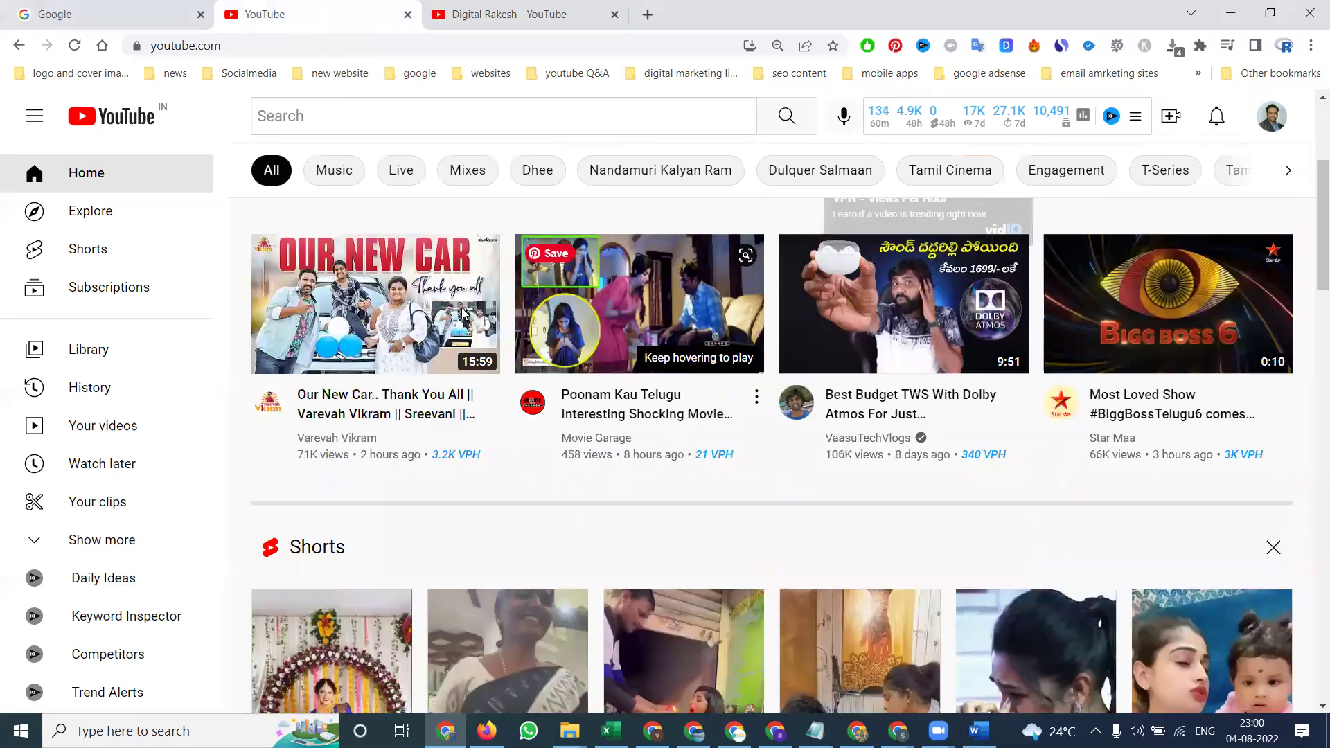
scroll(460, 312, down, 2)
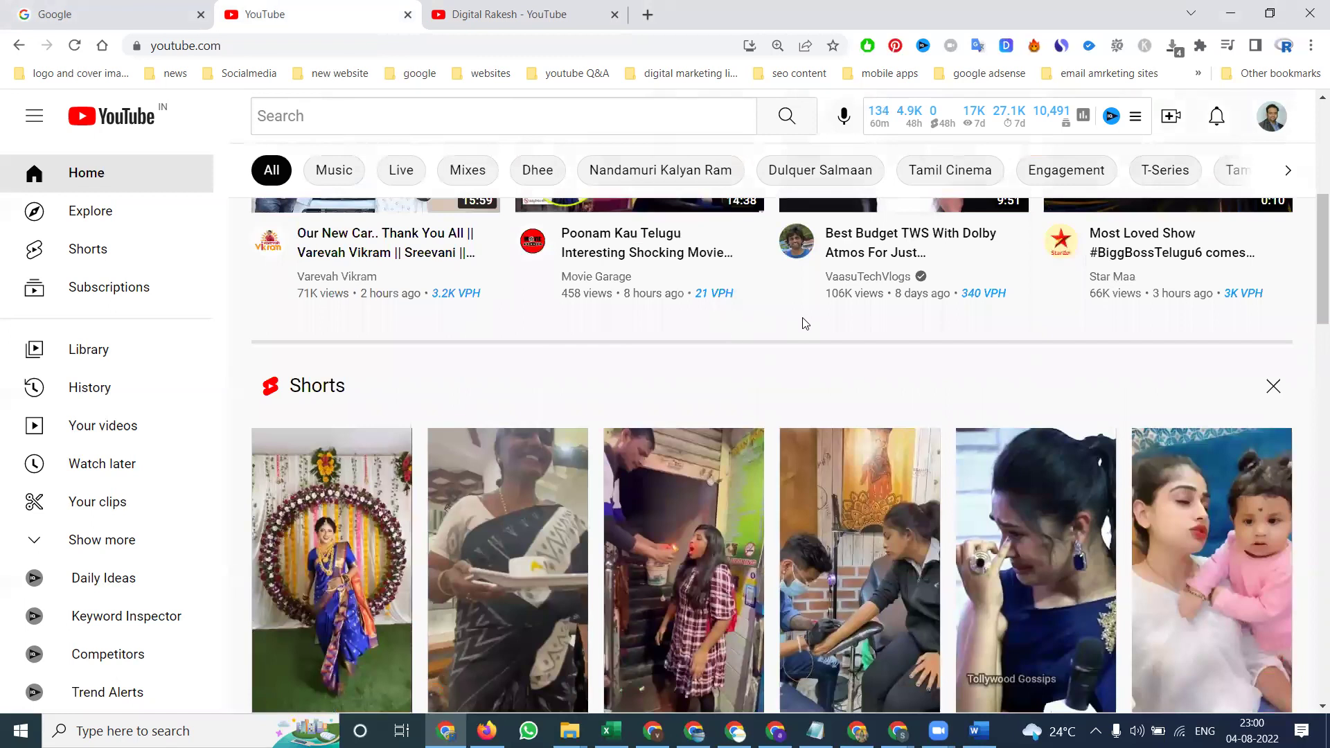
scroll(1128, 320, down, 2)
scroll(1127, 321, down, 4)
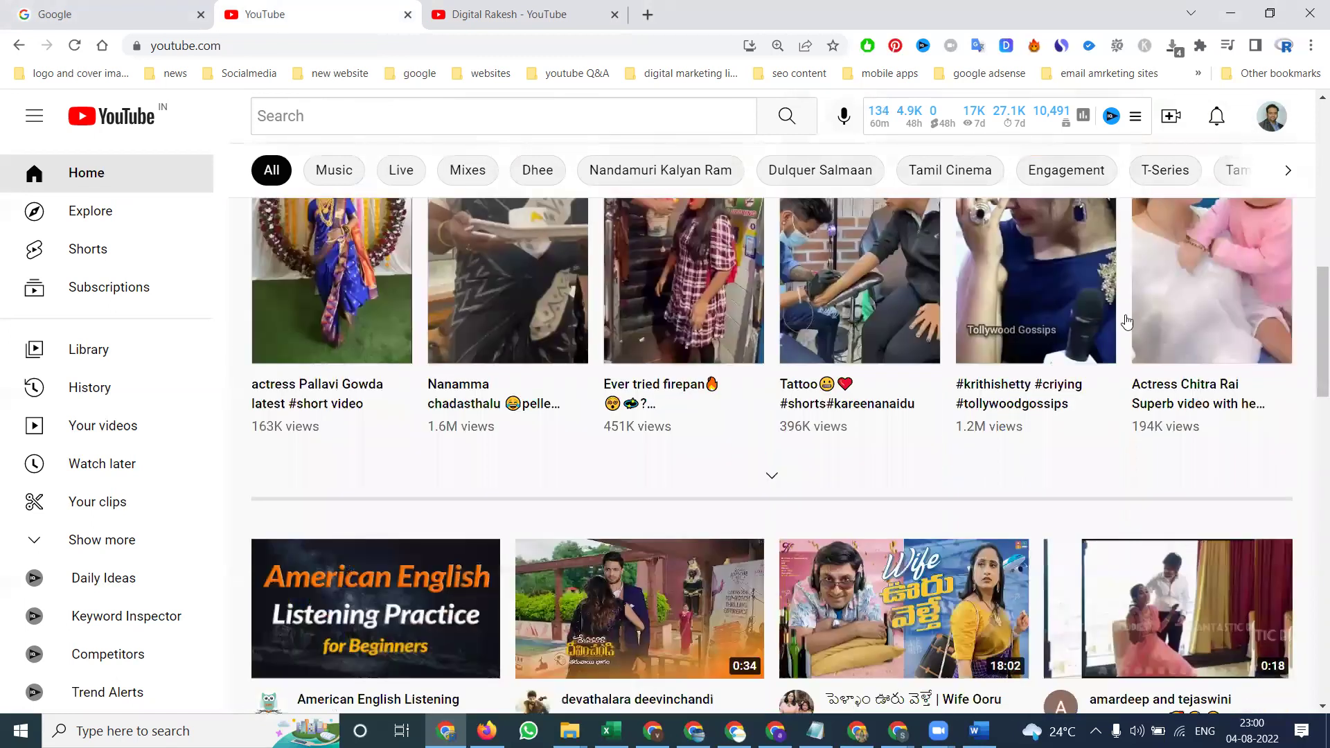
scroll(665, 375, down, 4)
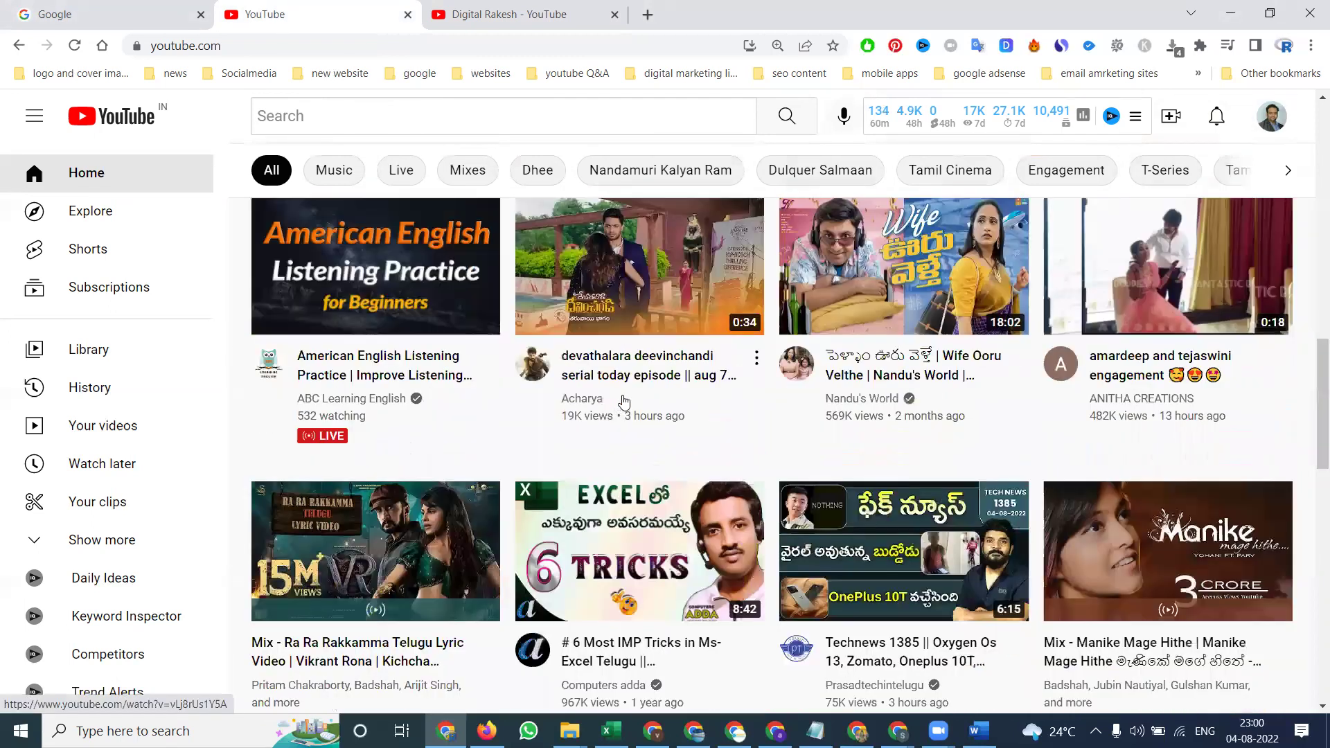
scroll(624, 400, down, 3)
scroll(623, 400, down, 3)
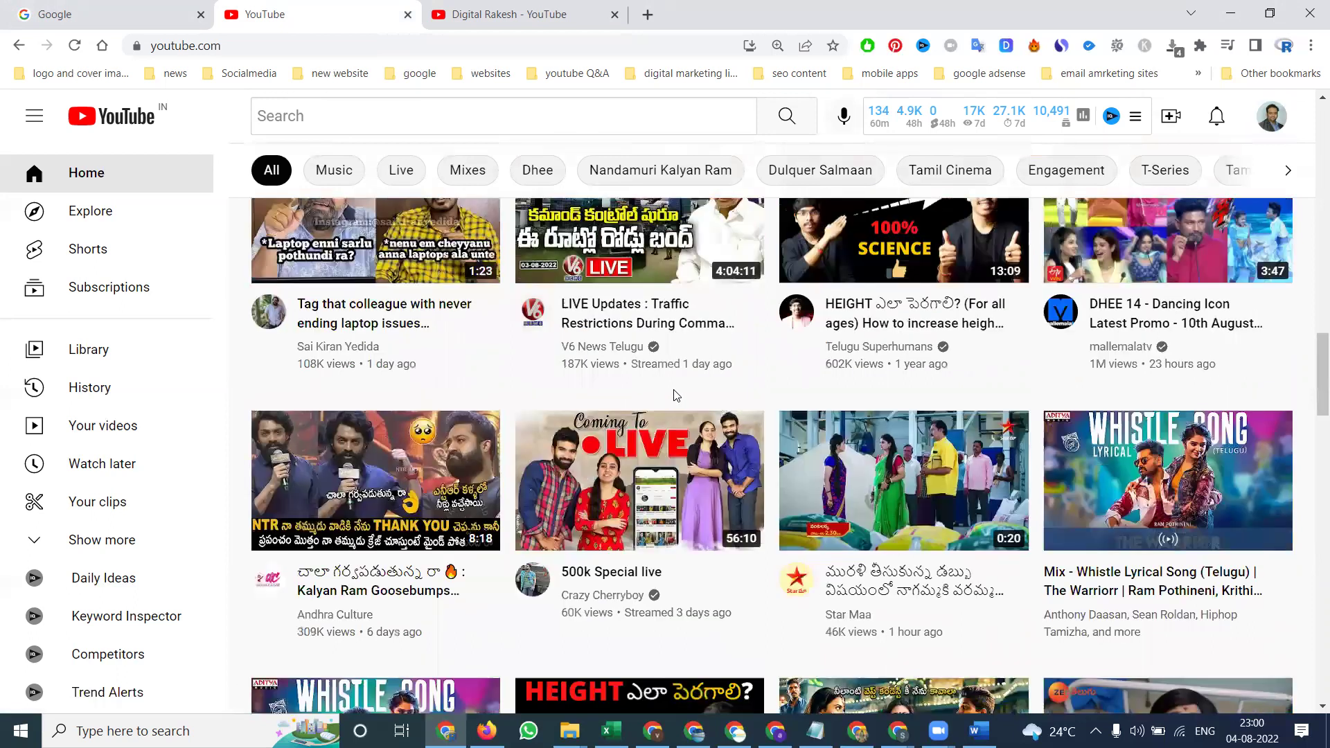
scroll(1183, 341, down, 2)
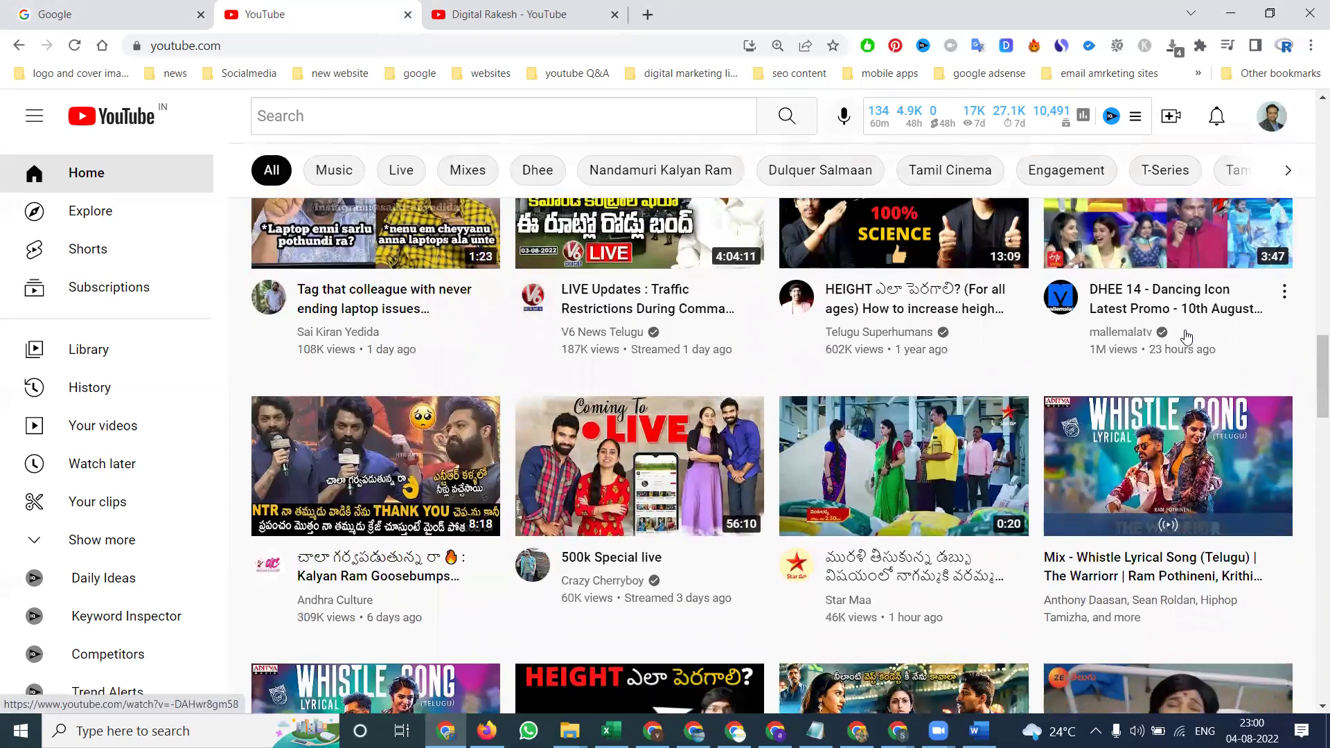
scroll(1183, 341, down, 2)
scroll(932, 336, down, 3)
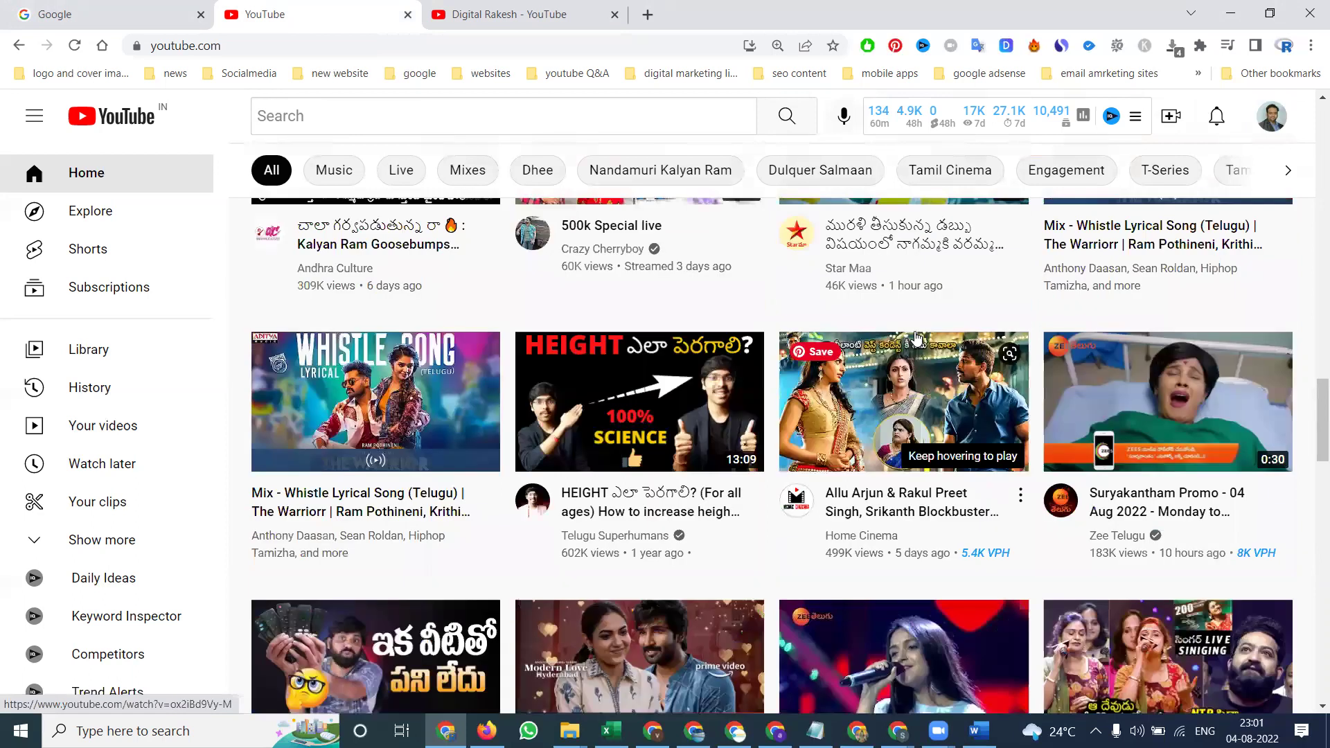
scroll(1224, 459, down, 1)
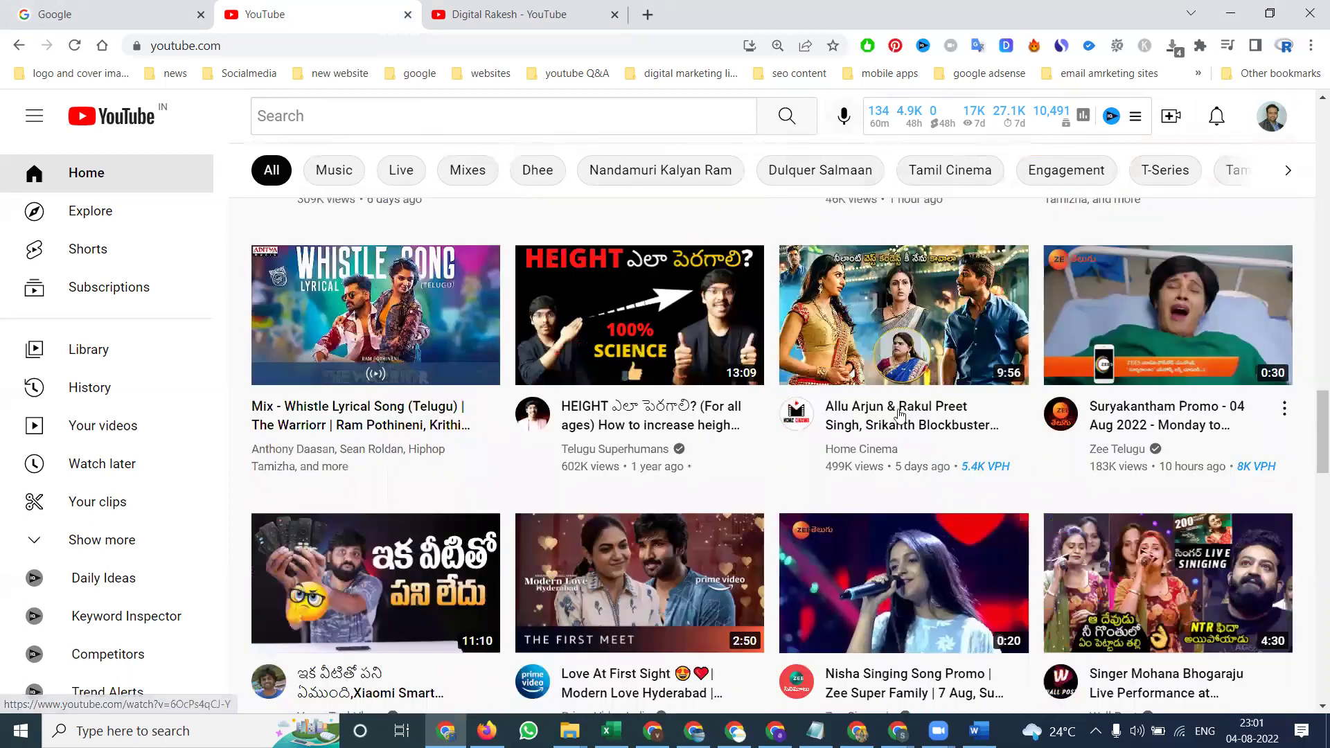
- Search Google for 'vidiq', open the vidIQ site and continue with Google sign-in
click(121, 6)
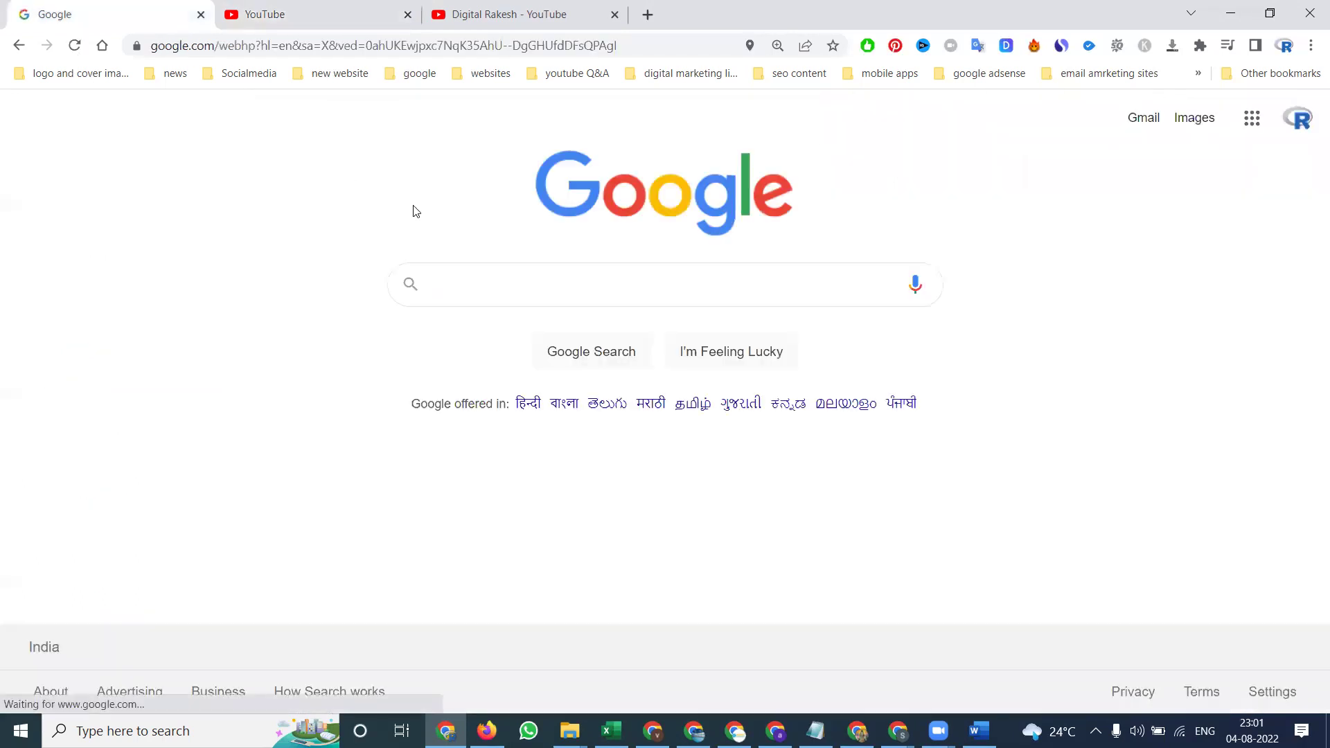
text(vidi)
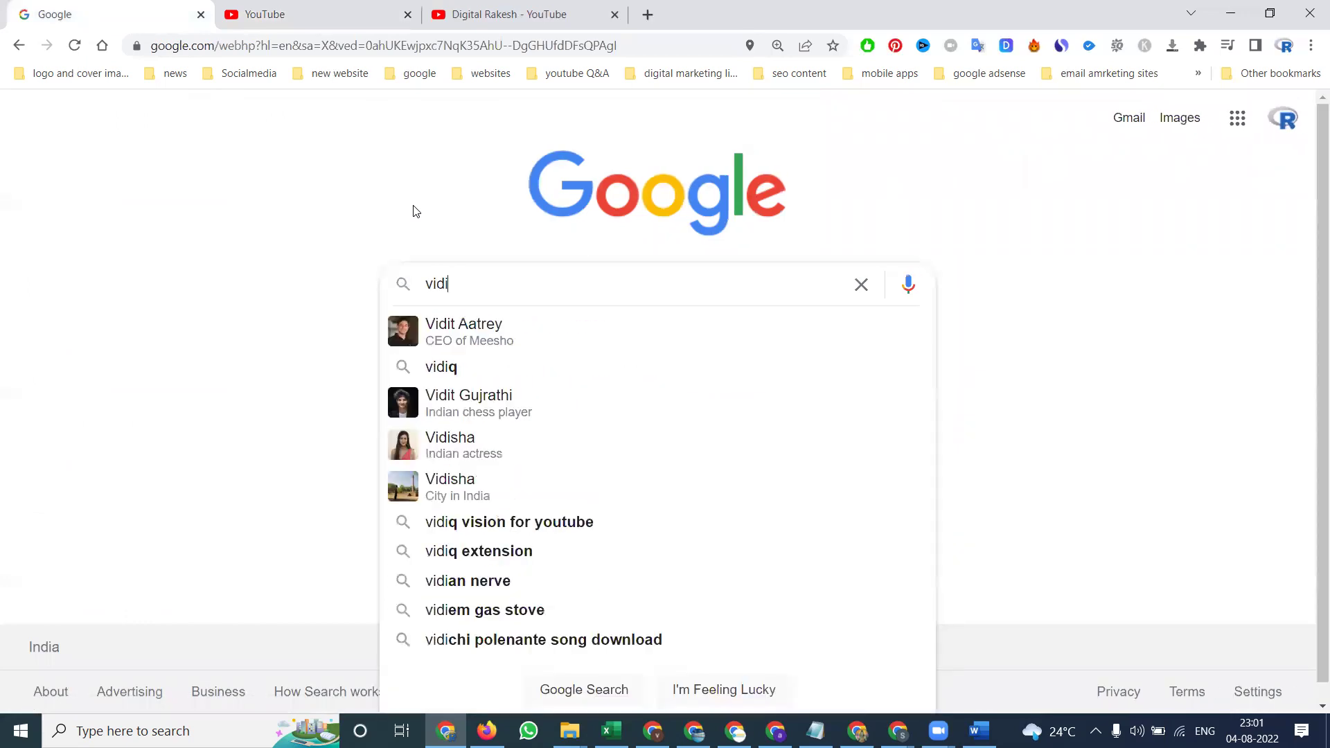
text(q)
key(Return)
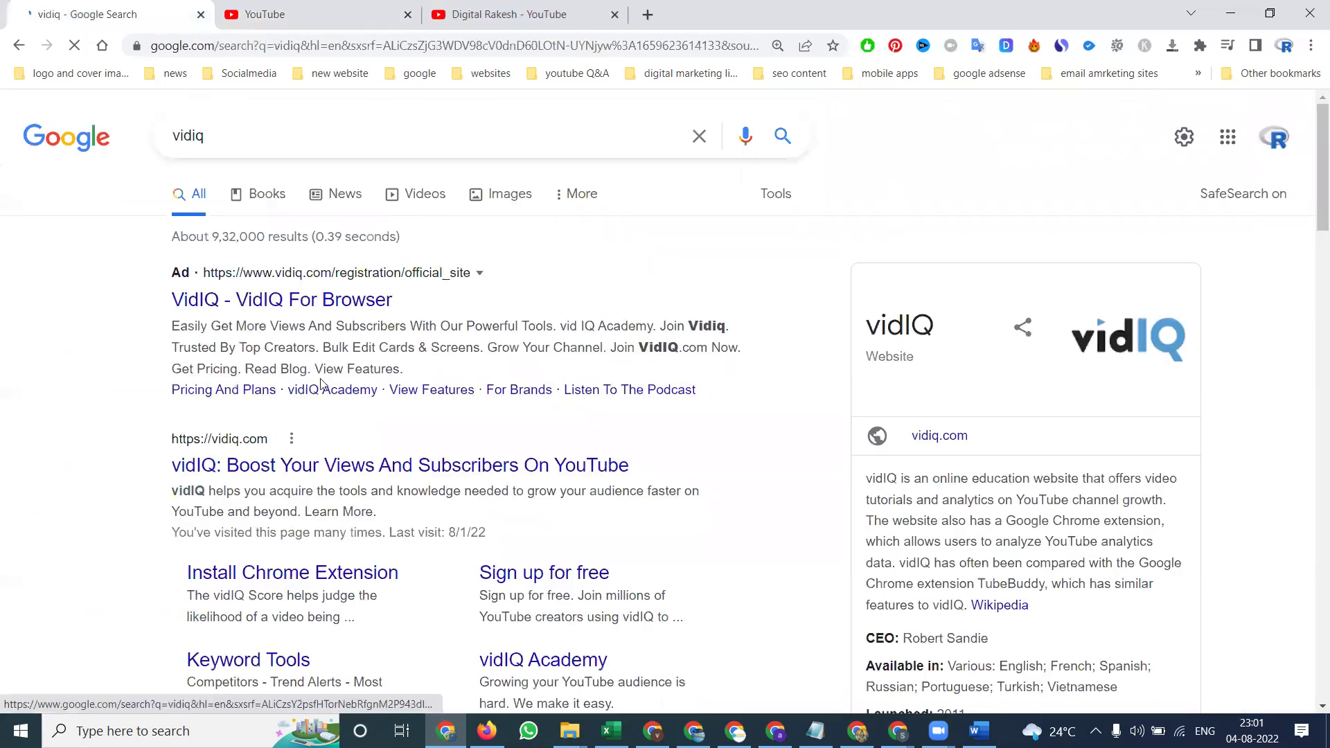
middle_click(253, 464)
click(310, 14)
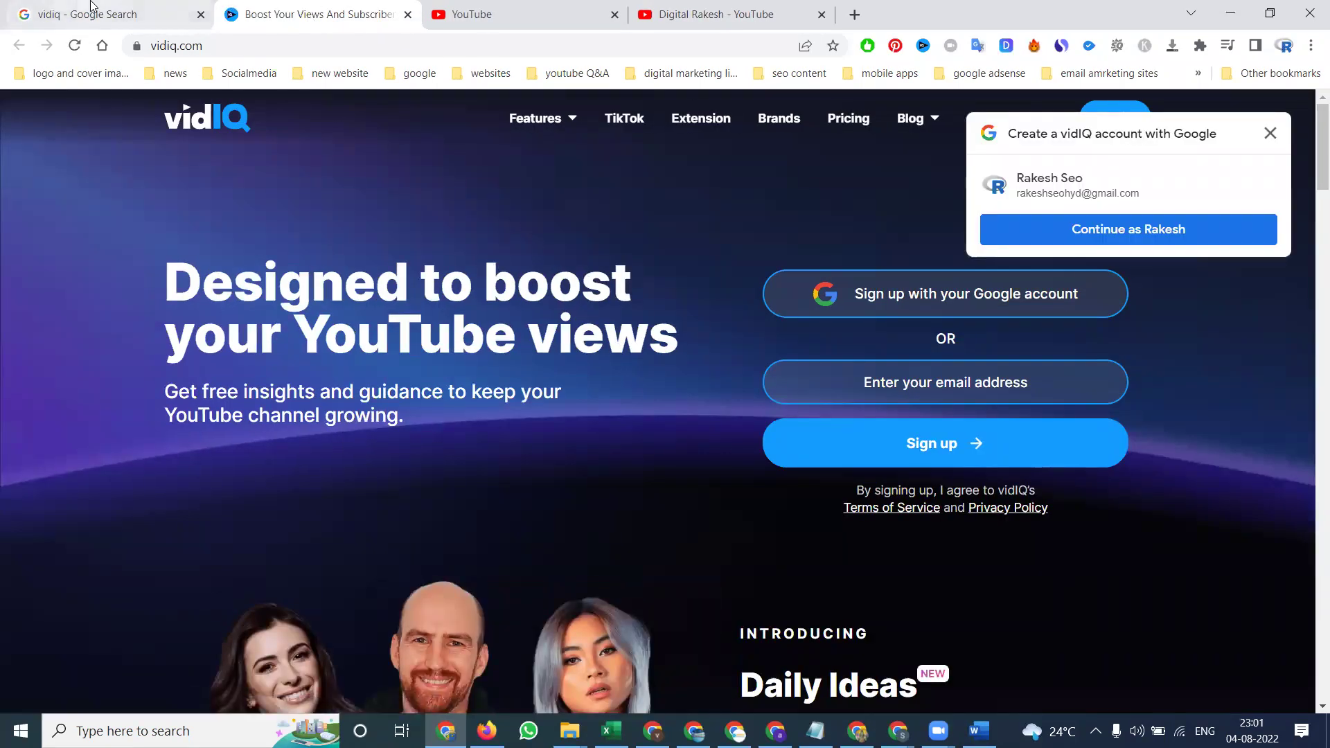
click(1128, 230)
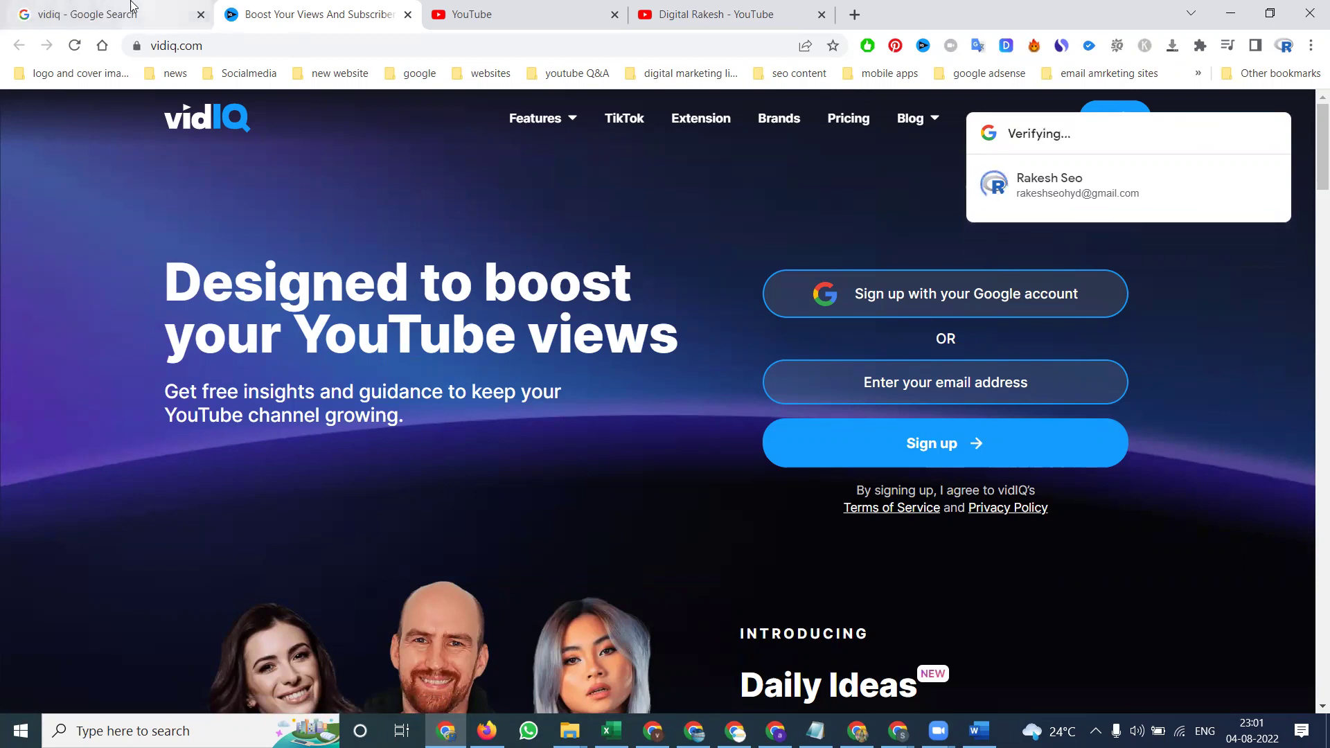
- Open the vidIQ extension's Chrome Web Store listing, then view the vidIQ channel dashboard
click(87, 14)
scroll(302, 457, down, 1)
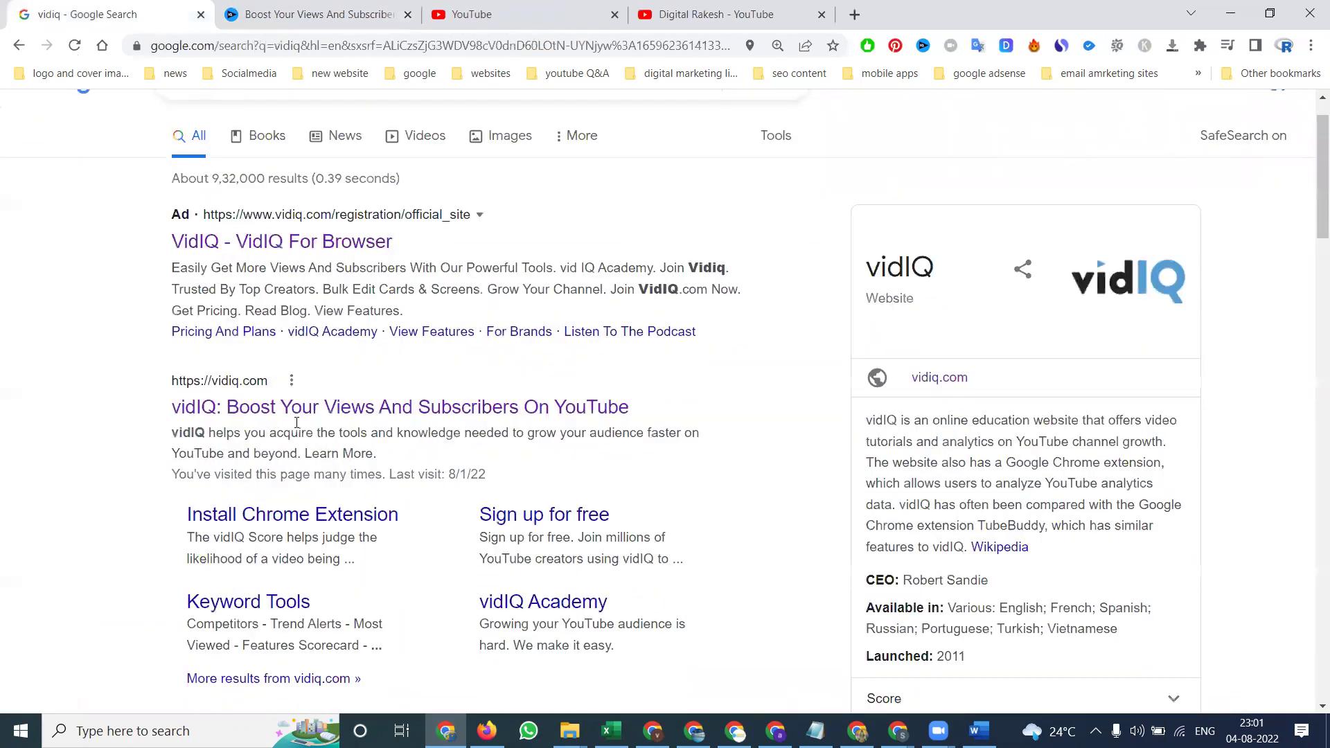
scroll(298, 412, up, 1)
ctrl+click(291, 397)
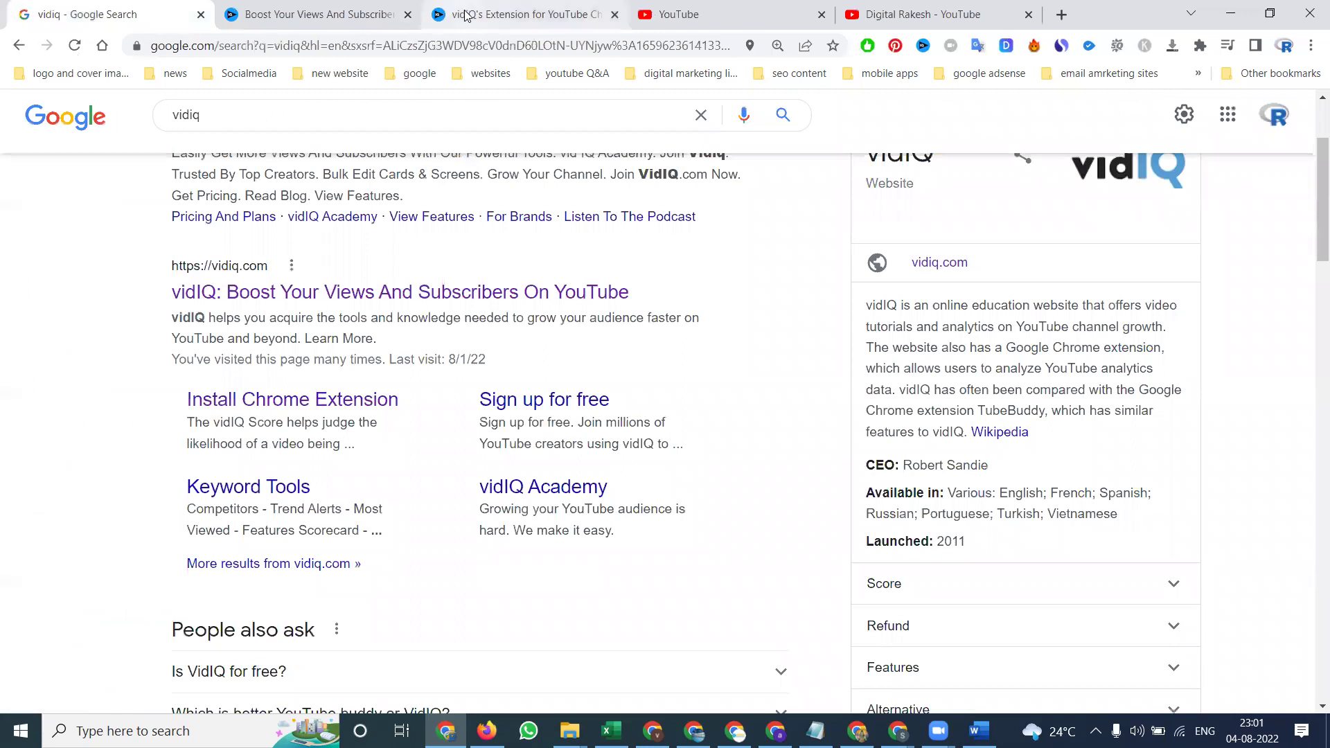
click(465, 14)
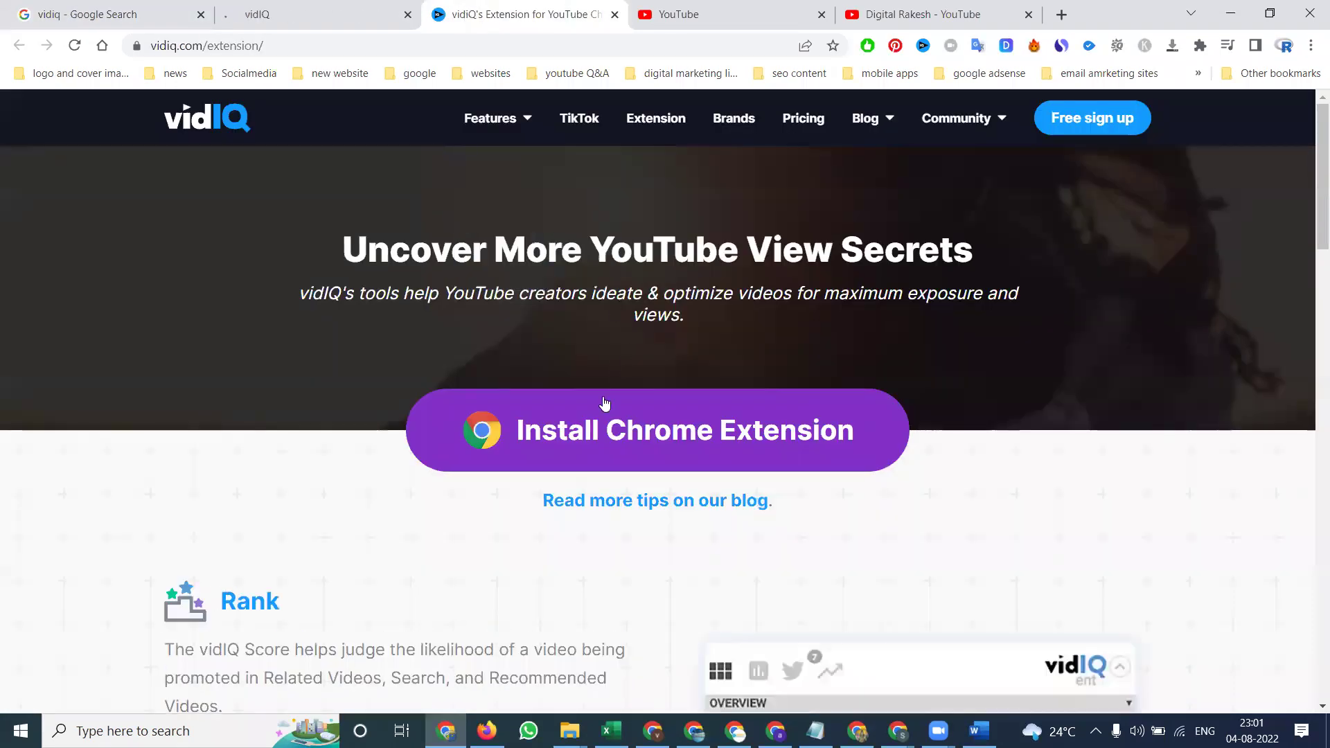
click(595, 429)
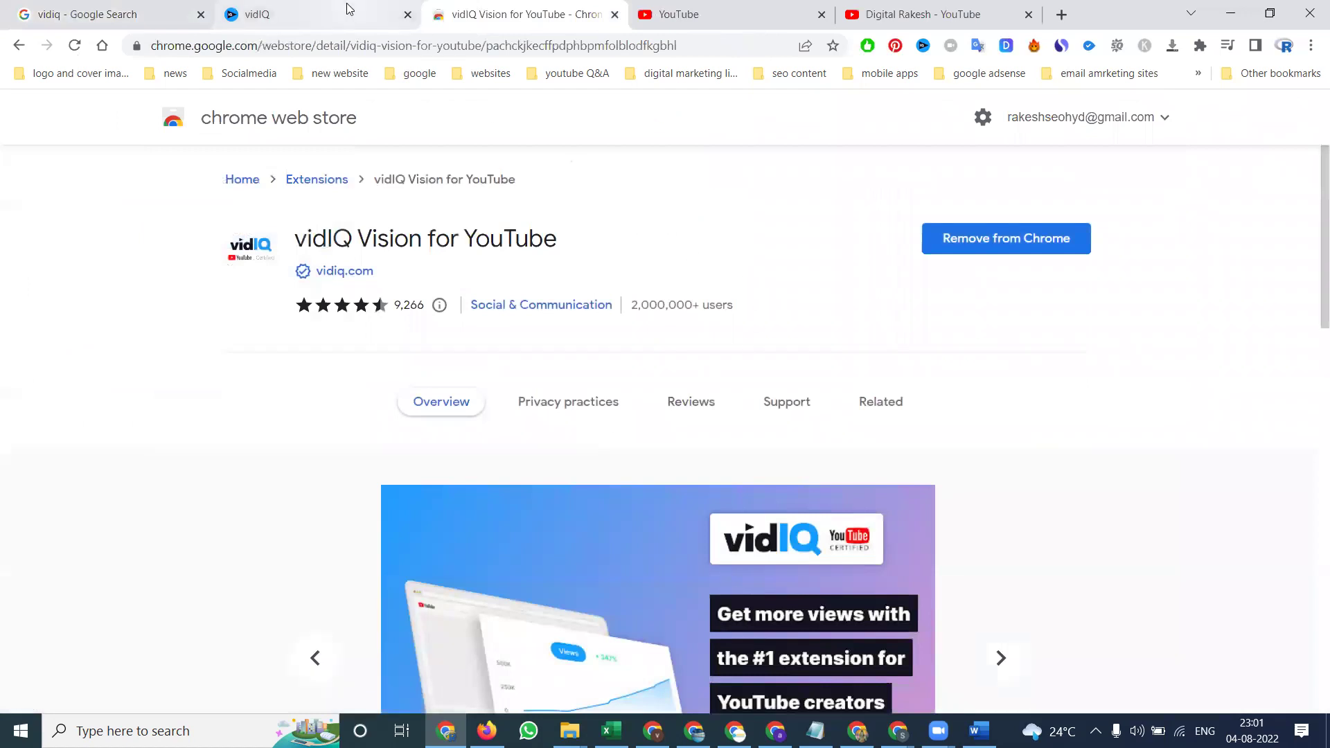
click(311, 14)
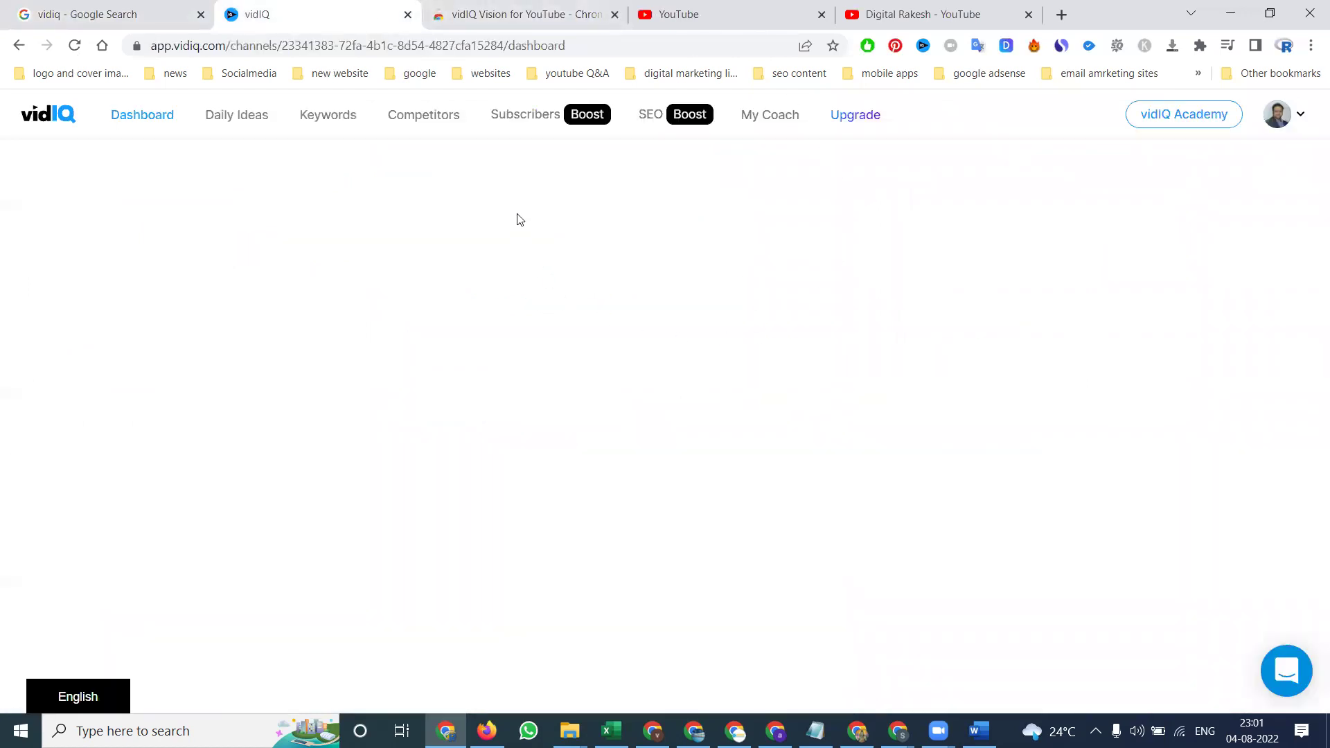
- Open vidIQ's shortcuts menu on the channel's Videos page, then return to YouTube Home
click(914, 14)
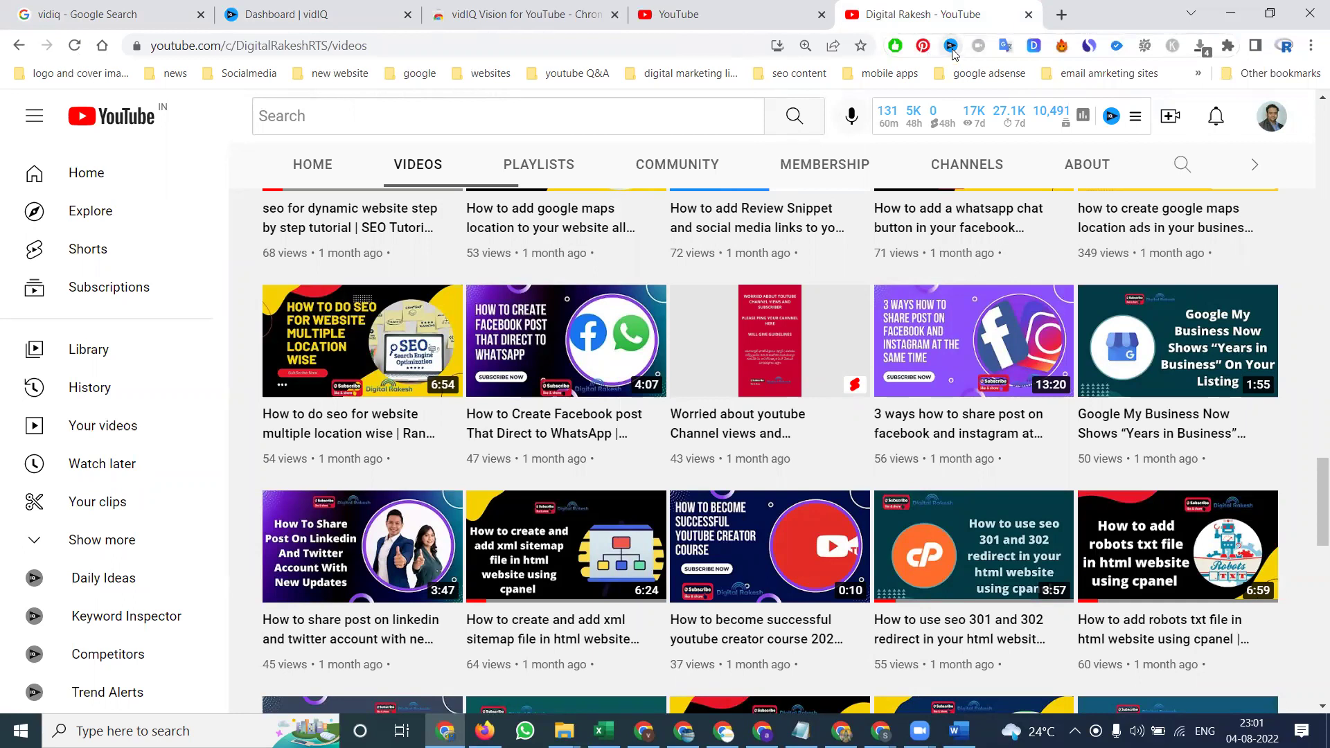
click(951, 46)
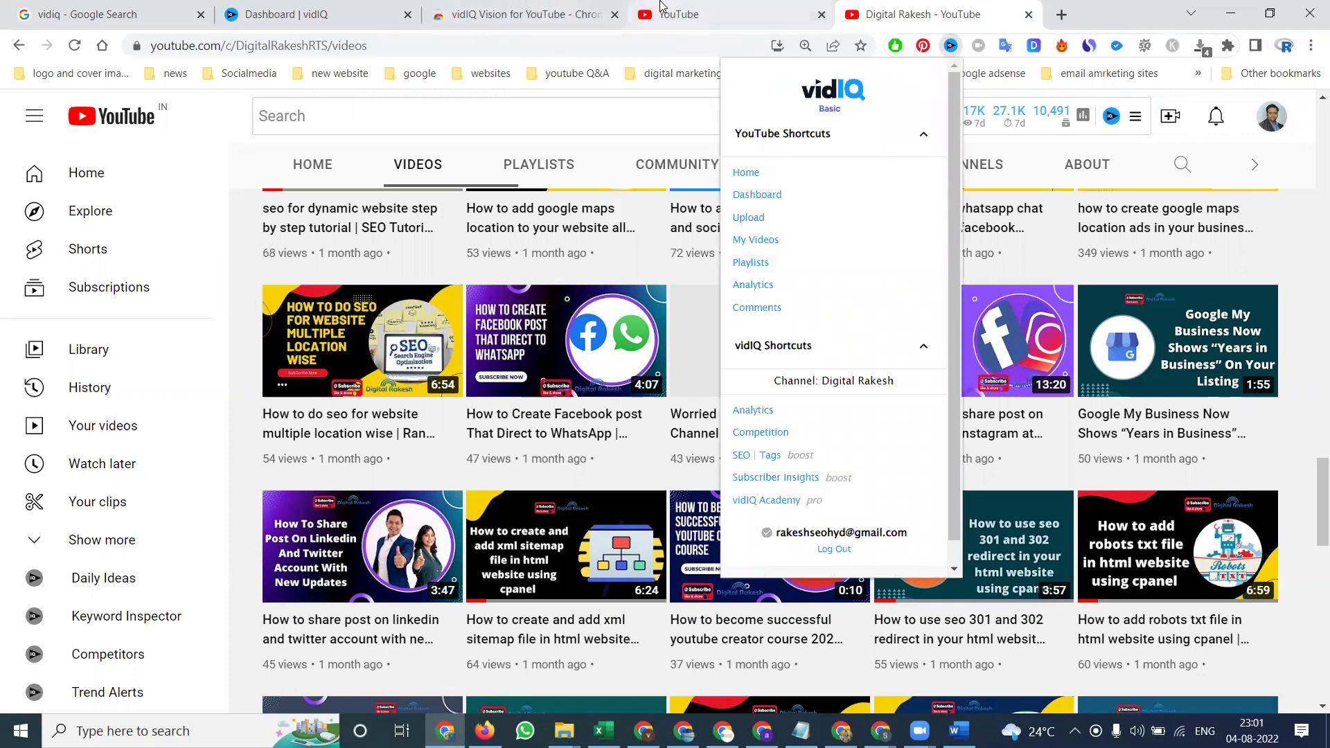
click(678, 14)
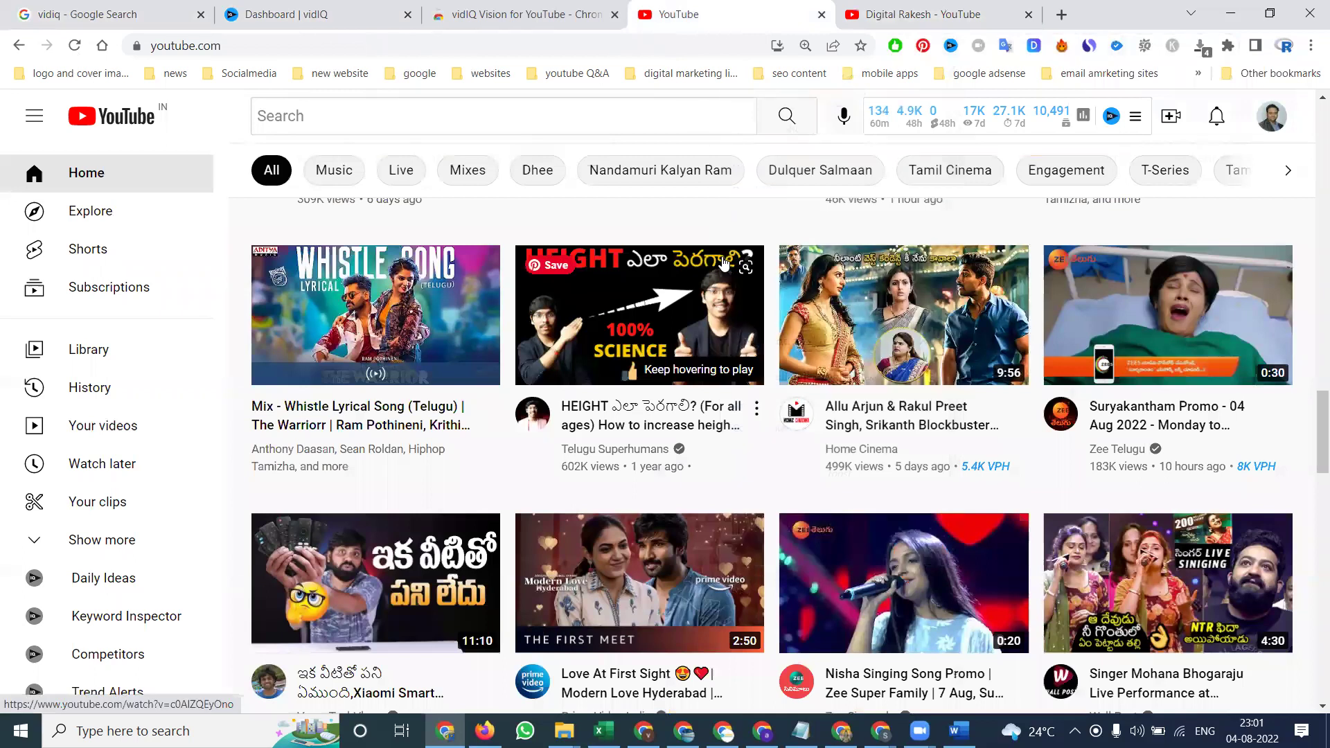
mouse_move(639, 315)
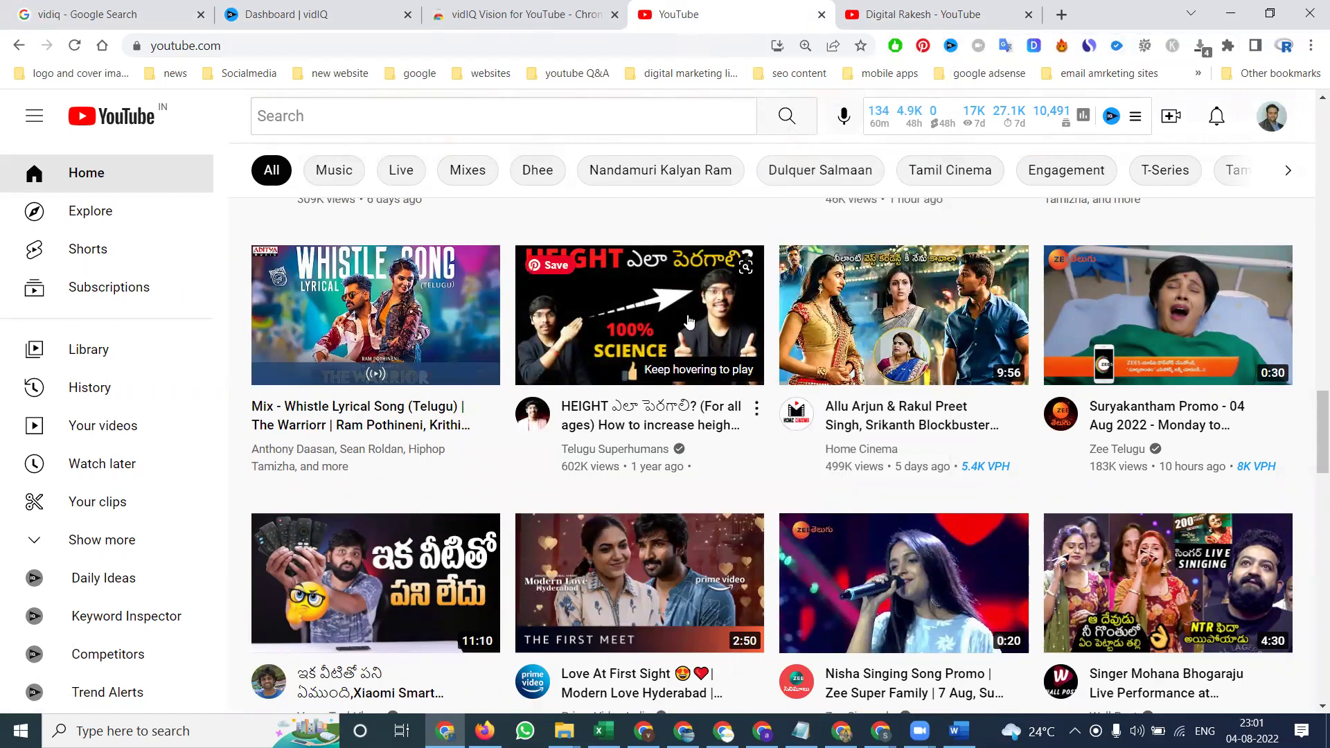
scroll(395, 312, down, 2)
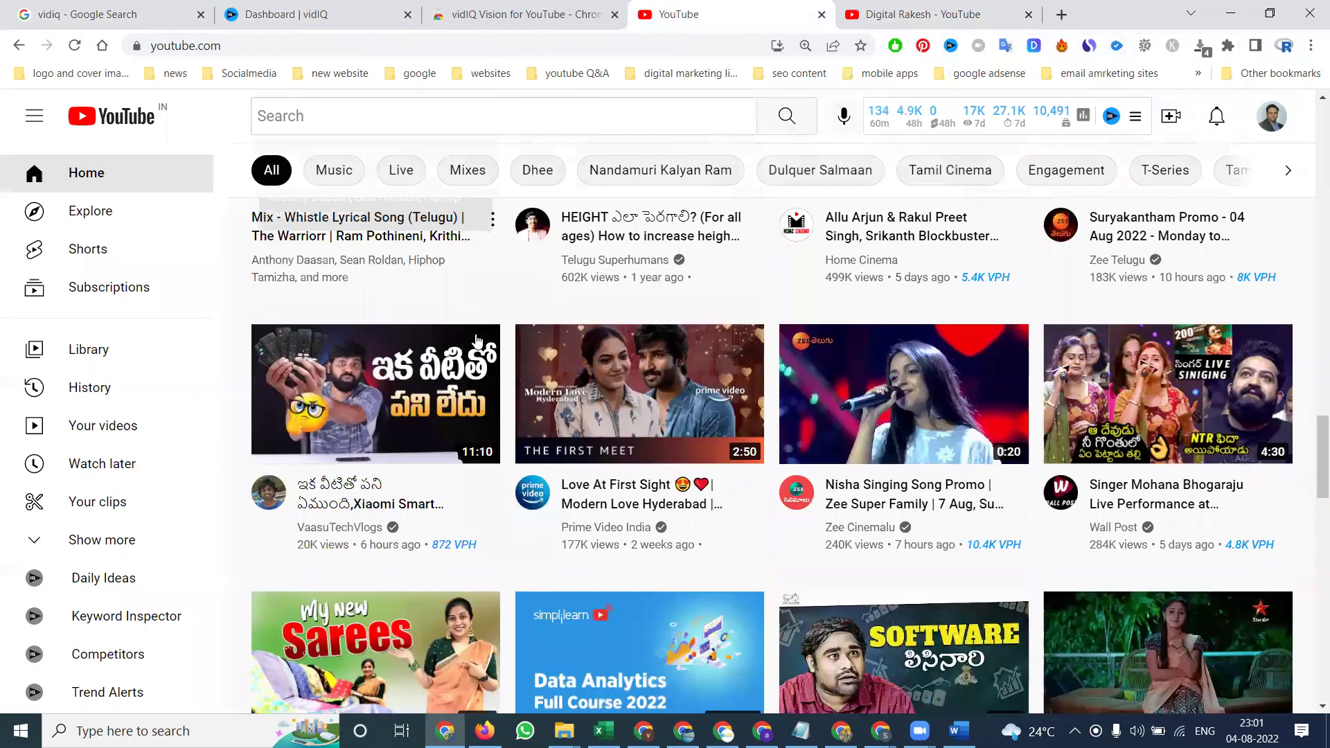
scroll(446, 406, down, 2)
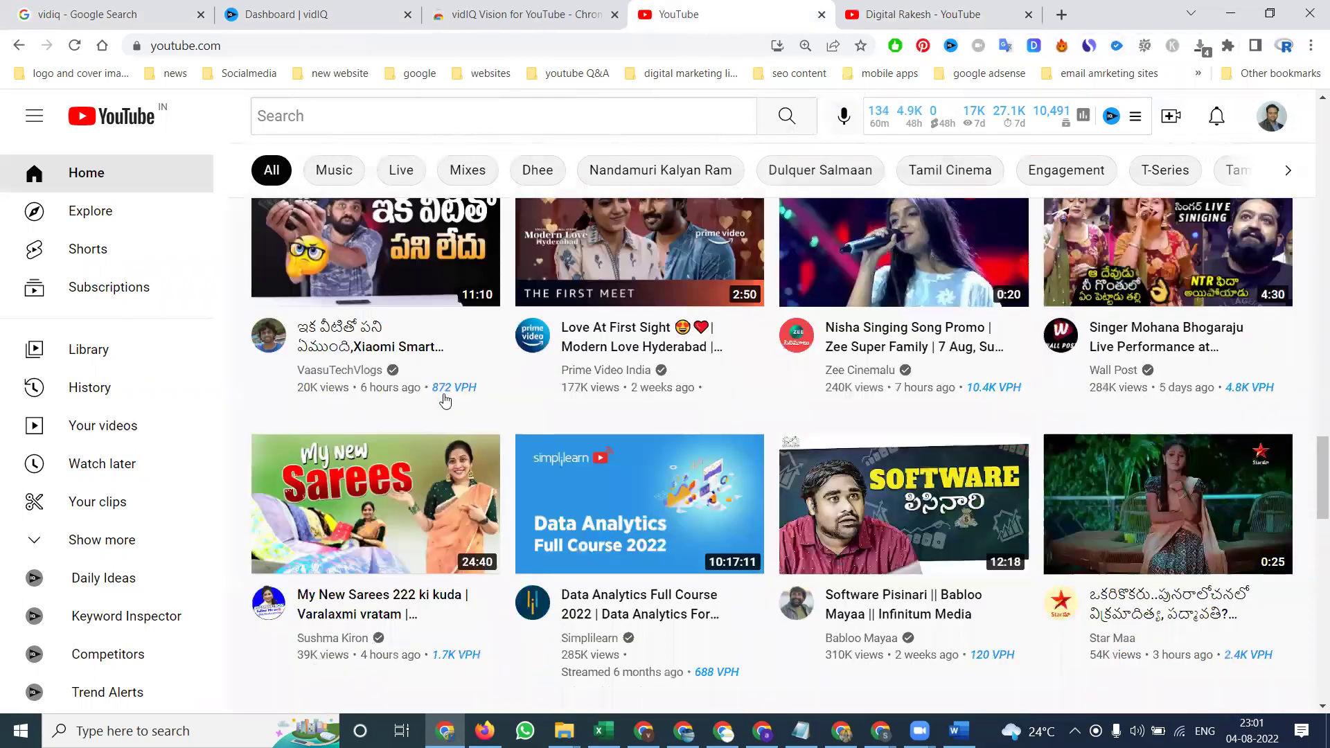
- Open YouTube's Explore page to browse trending videos with views-per-hour figures
click(109, 213)
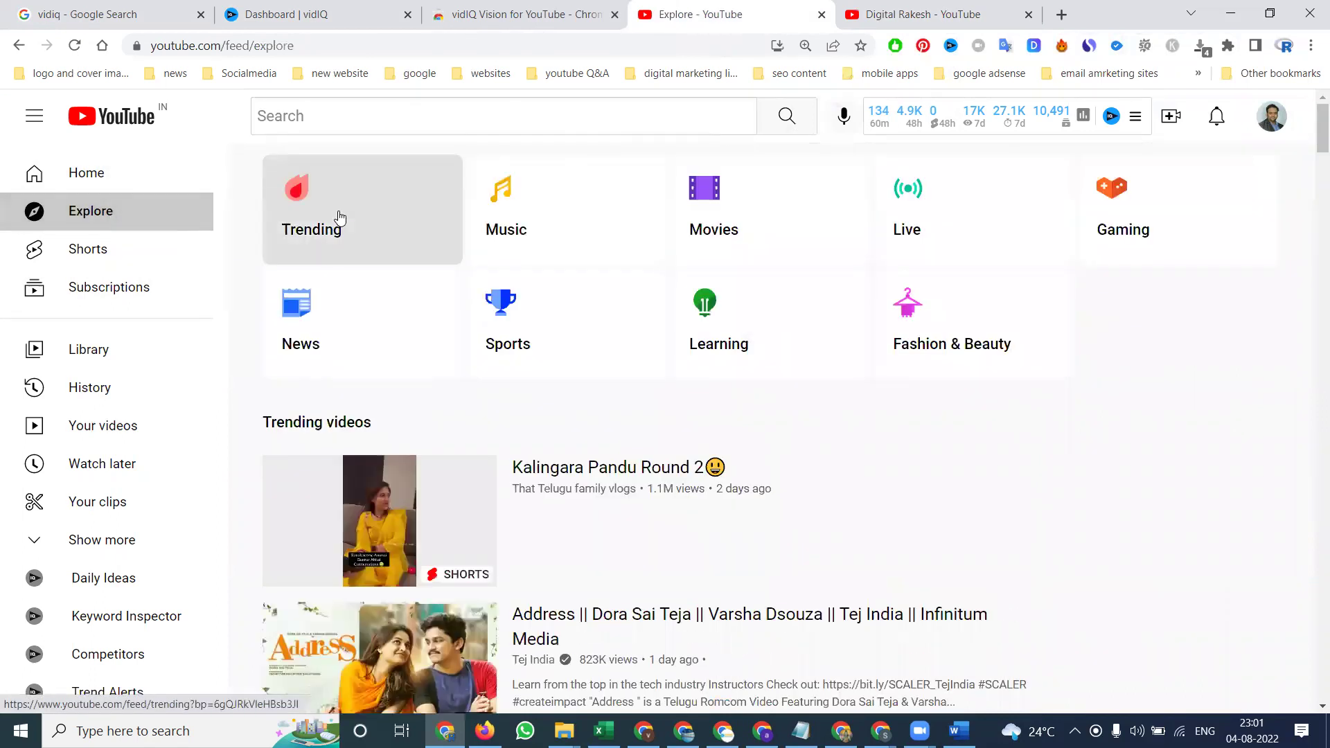
scroll(1143, 459, down, 2)
scroll(1142, 459, down, 3)
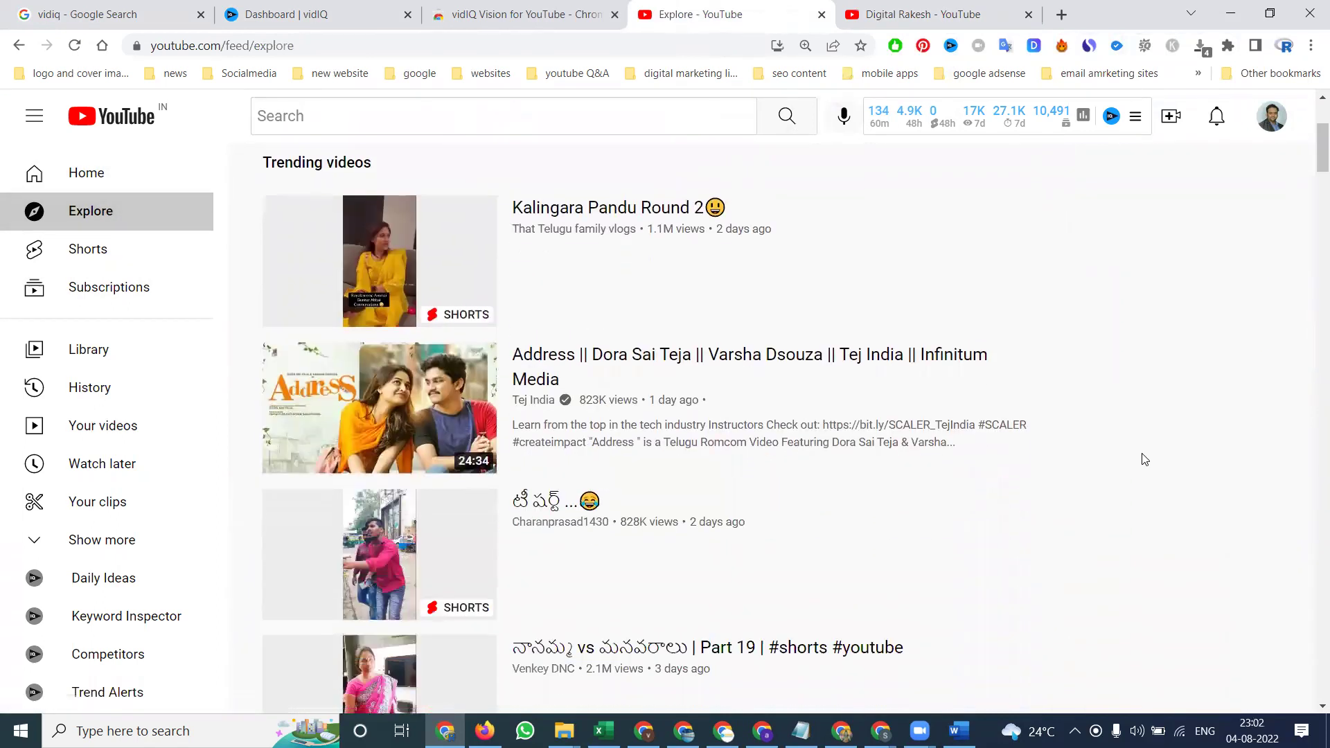
scroll(1122, 397, down, 1)
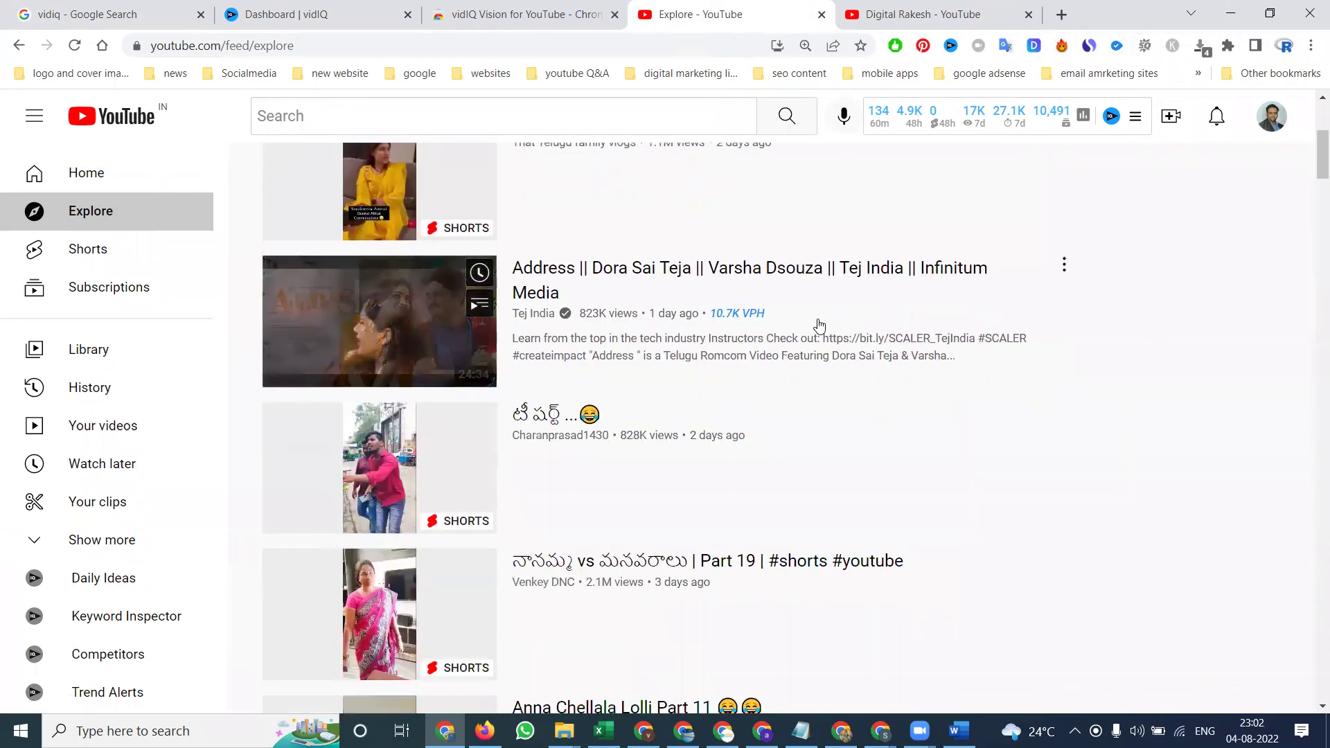
scroll(821, 333, up, 2)
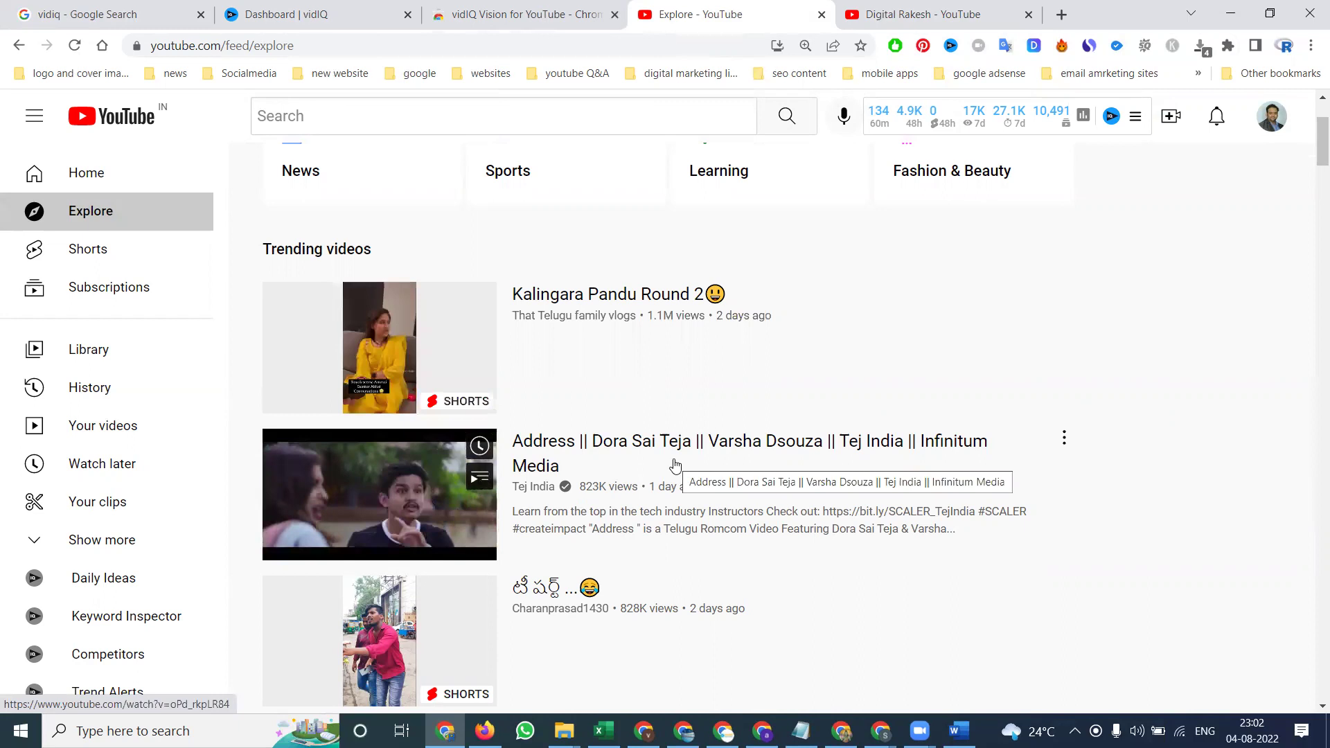
scroll(1171, 401, down, 2)
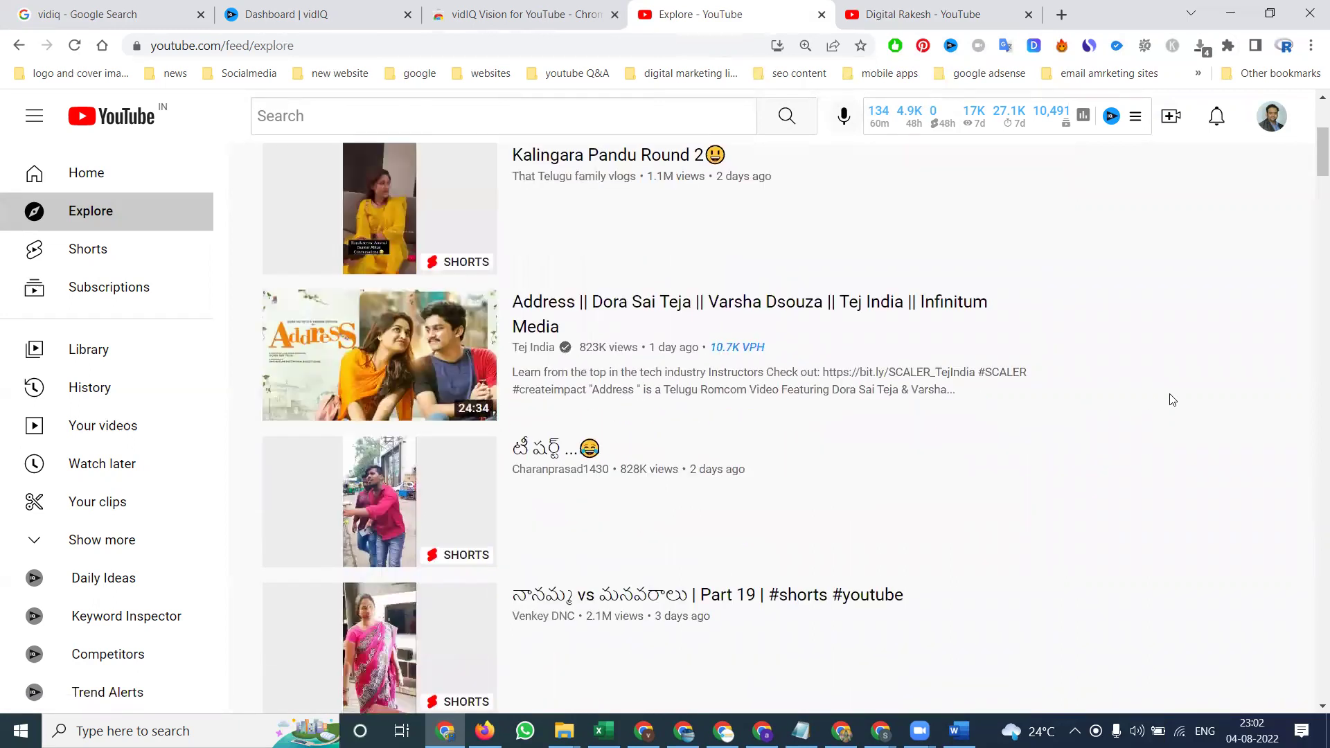
scroll(1171, 401, down, 2)
scroll(1092, 390, down, 2)
scroll(1046, 384, down, 2)
scroll(1046, 384, down, 3)
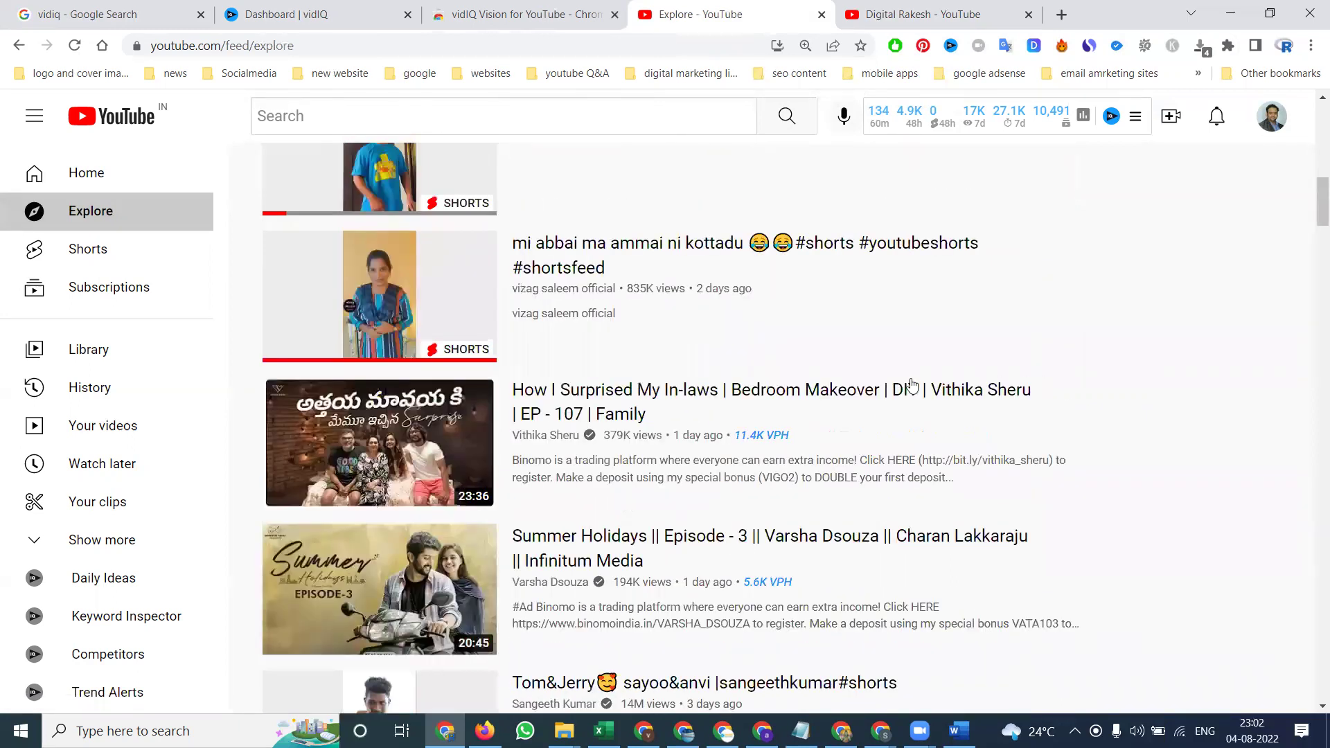
scroll(727, 372, up, 1)
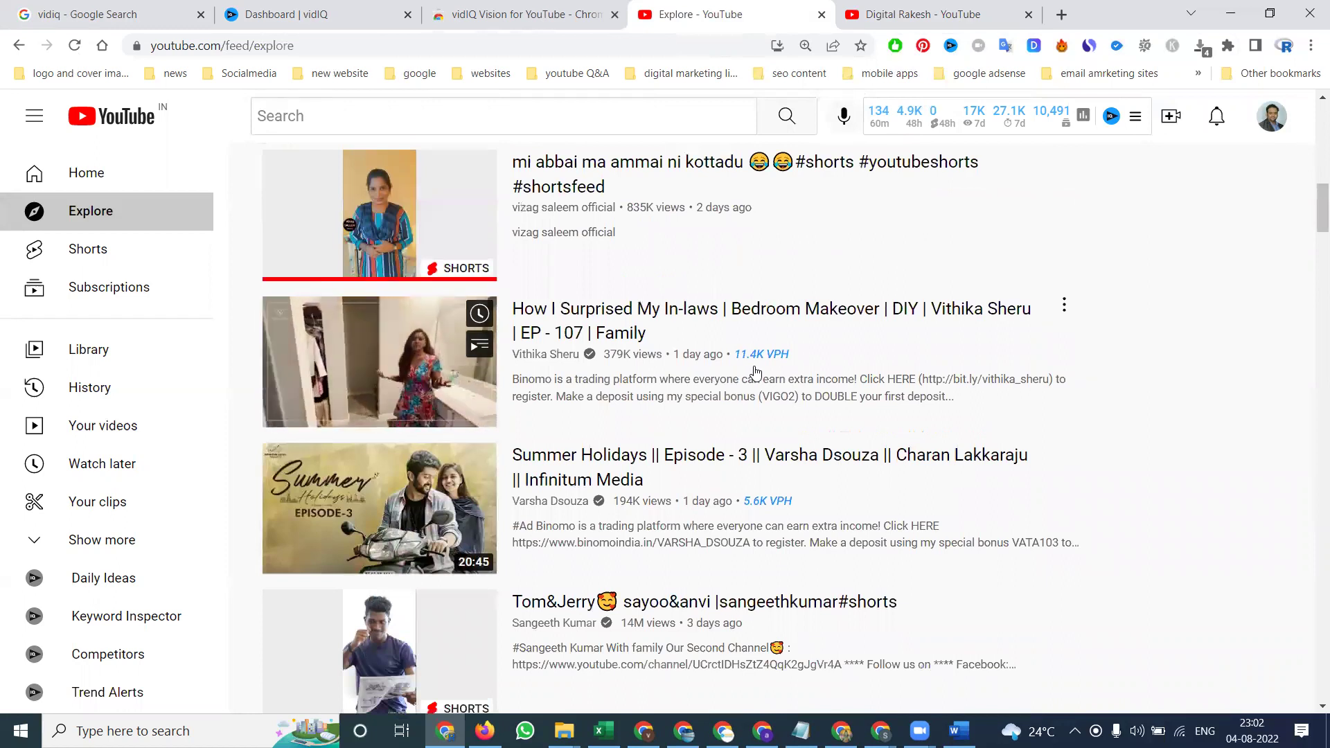
scroll(754, 427, down, 2)
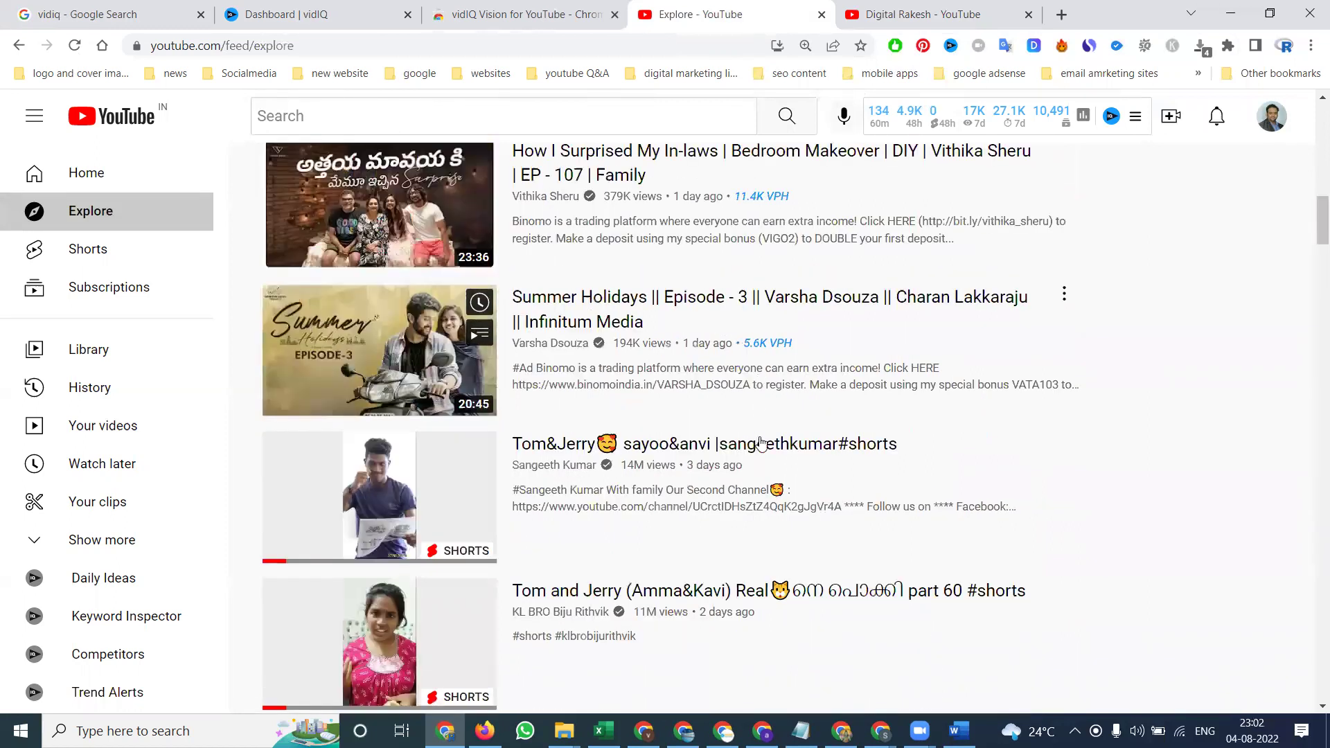
scroll(754, 426, down, 1)
scroll(1010, 422, down, 2)
scroll(1010, 422, down, 2)
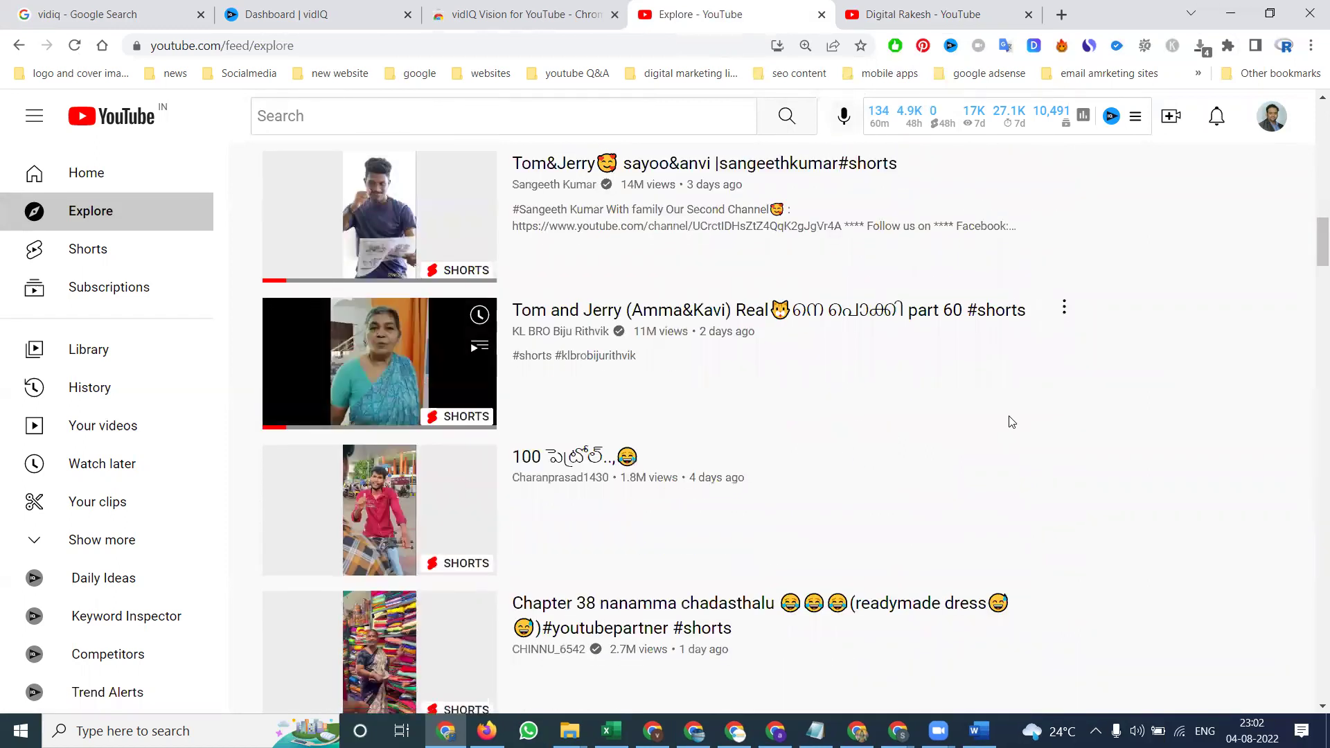
scroll(1011, 421, down, 2)
scroll(995, 420, down, 1)
scroll(994, 420, down, 2)
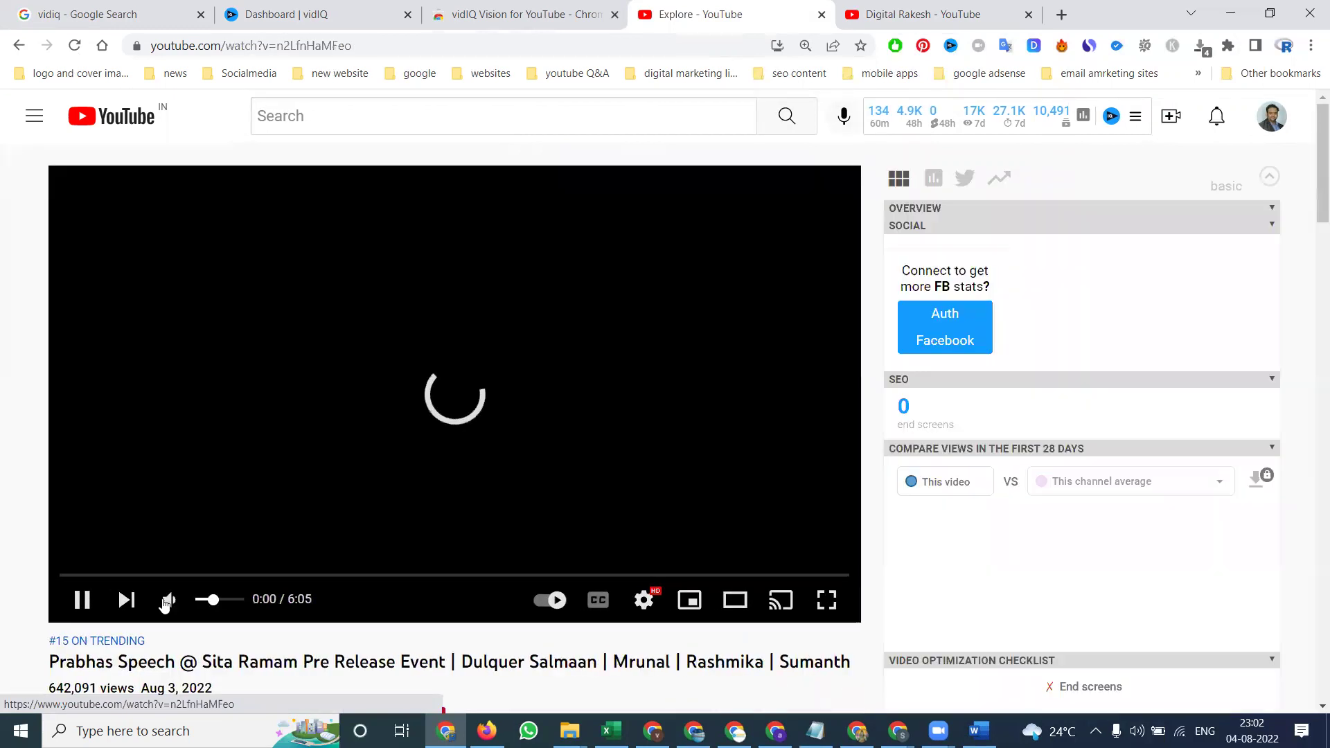
- Mute and pause the Prabhas video, check the vidIQ and Google tabs, then return Home
click(166, 601)
click(83, 601)
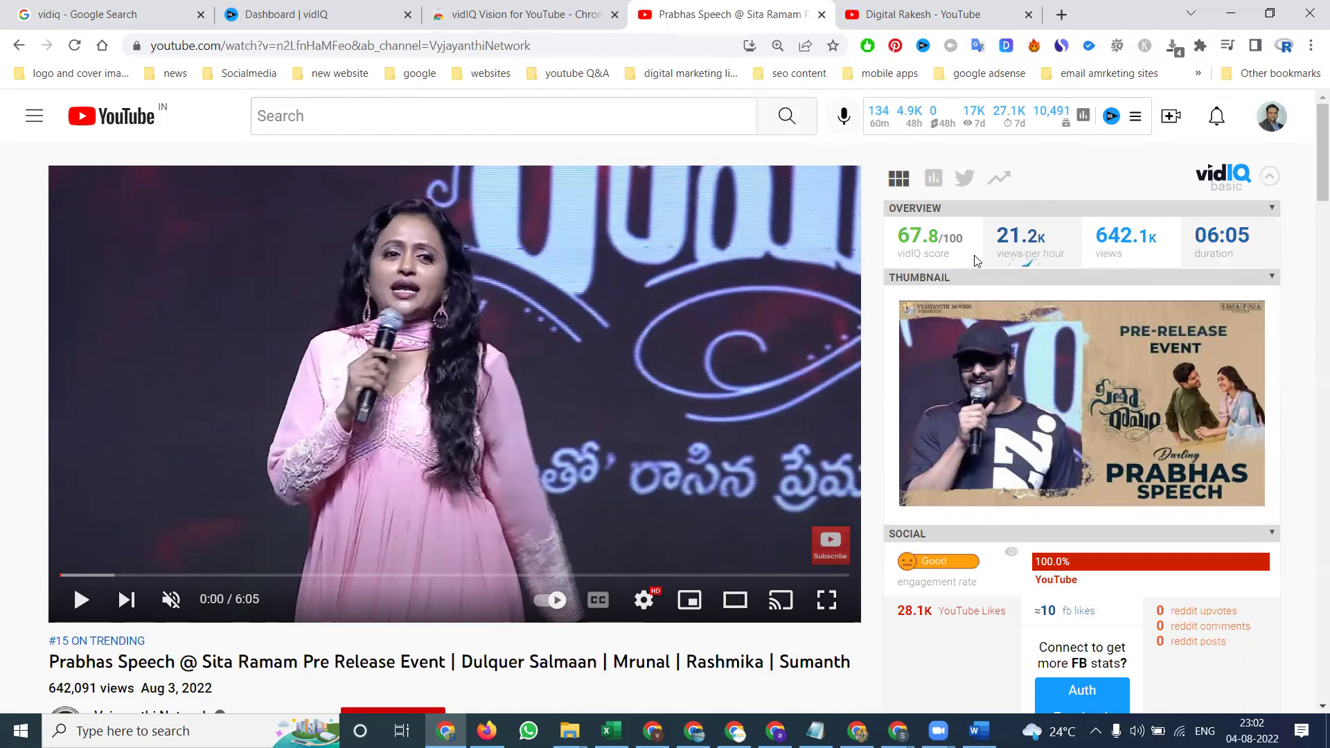
mouse_move(1022, 241)
scroll(1222, 257, down, 2)
scroll(1073, 299, down, 2)
scroll(1062, 312, down, 2)
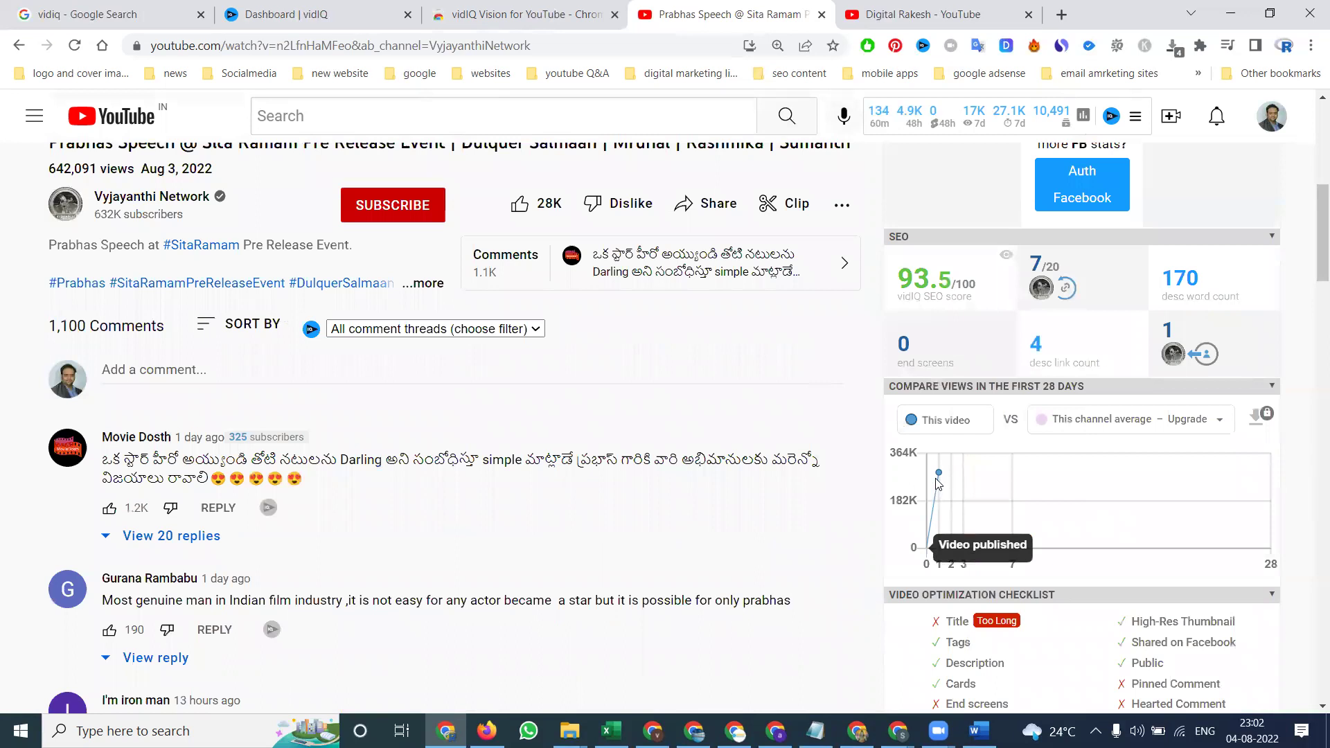
mouse_move(939, 475)
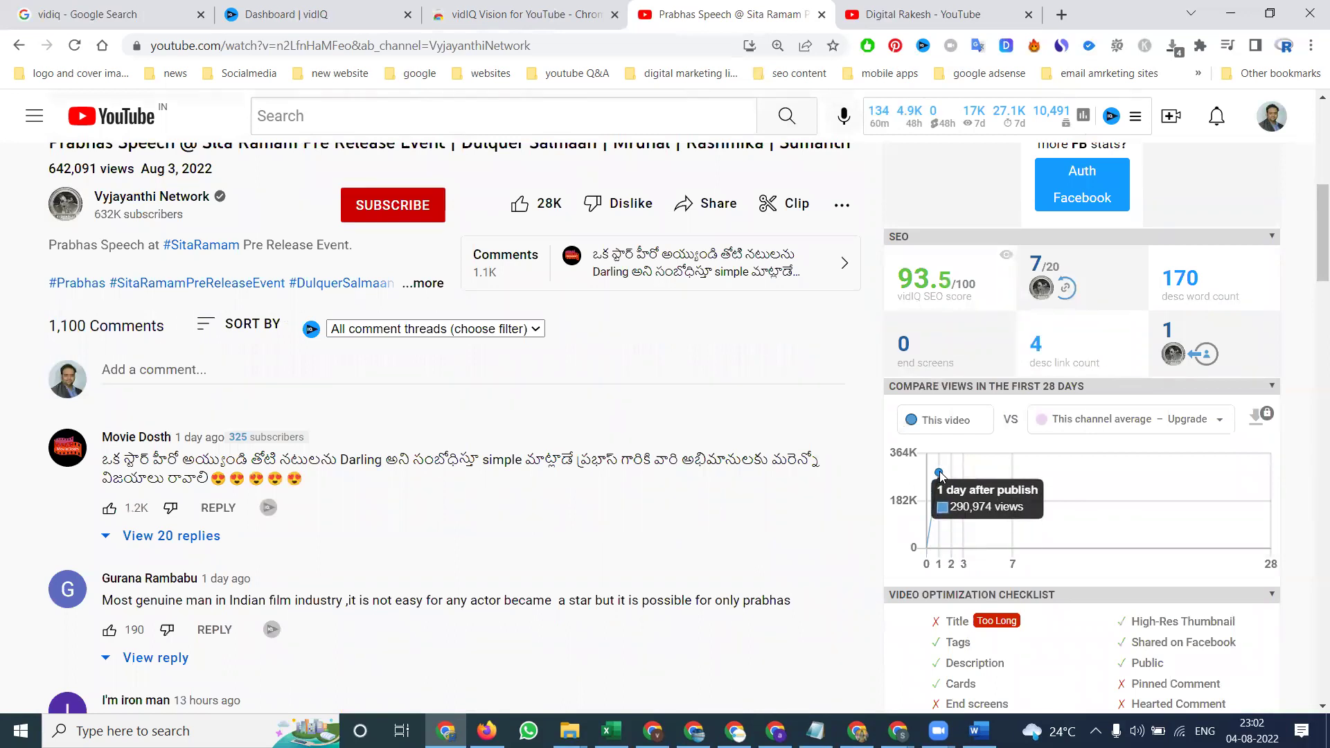
click(276, 14)
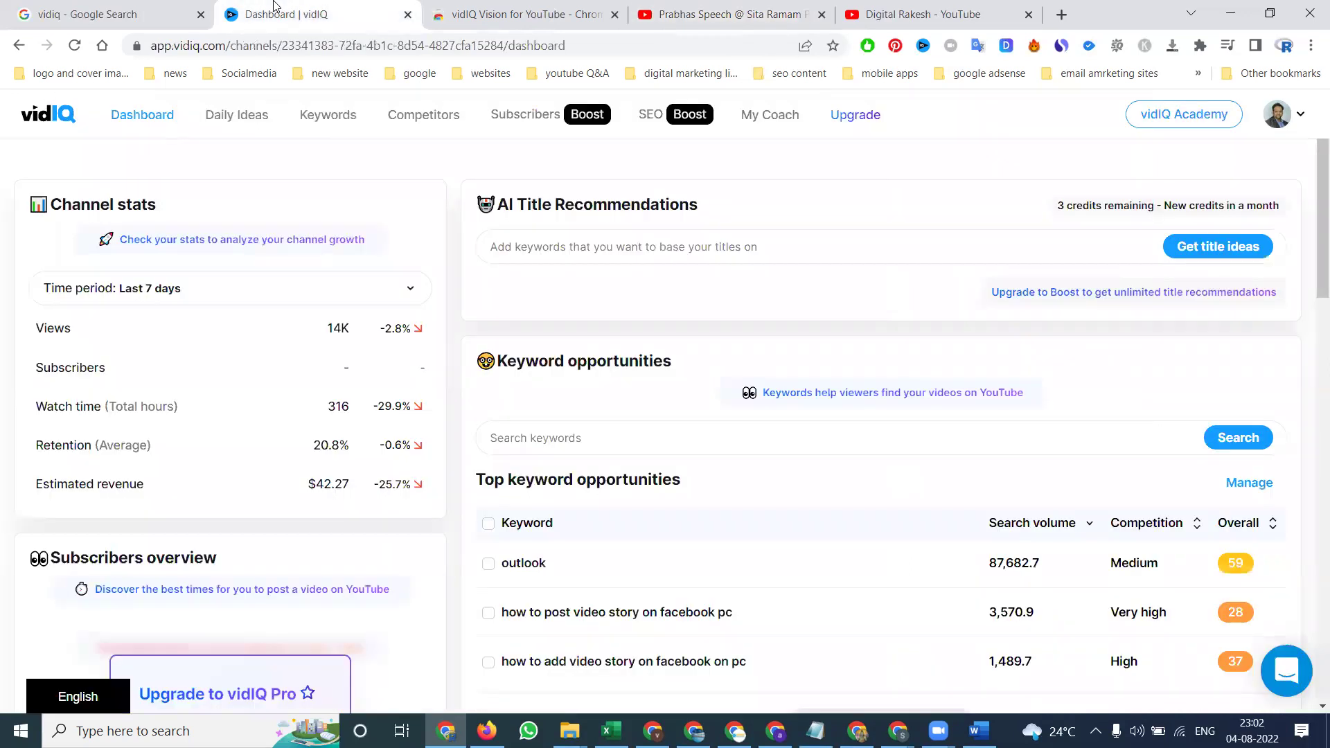
click(113, 14)
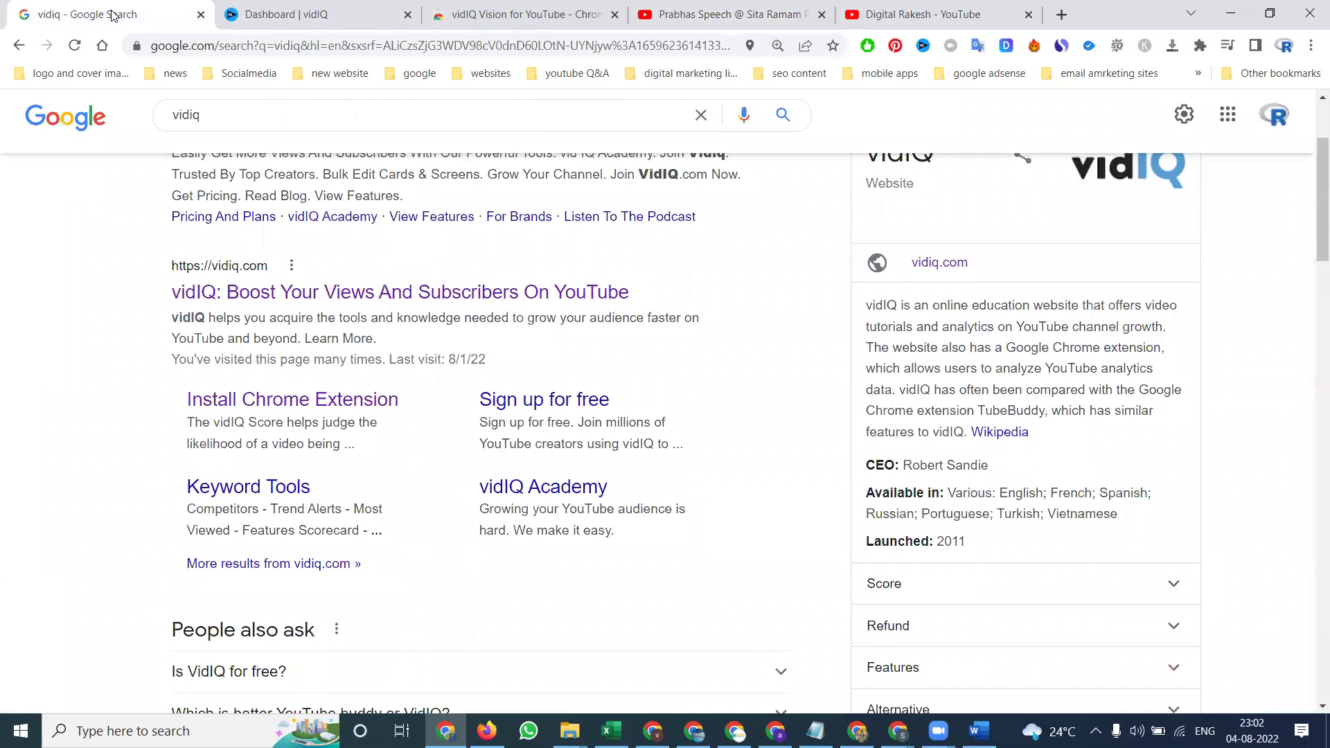
click(727, 13)
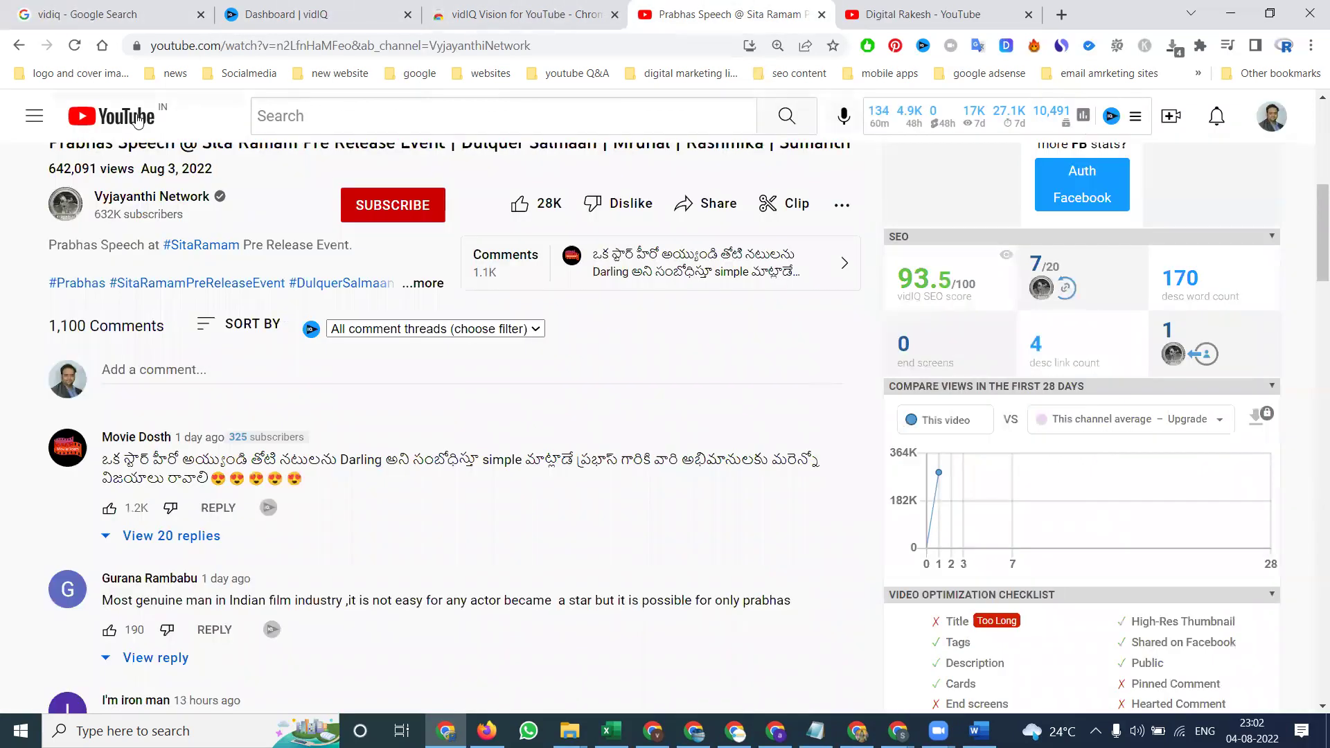
click(111, 116)
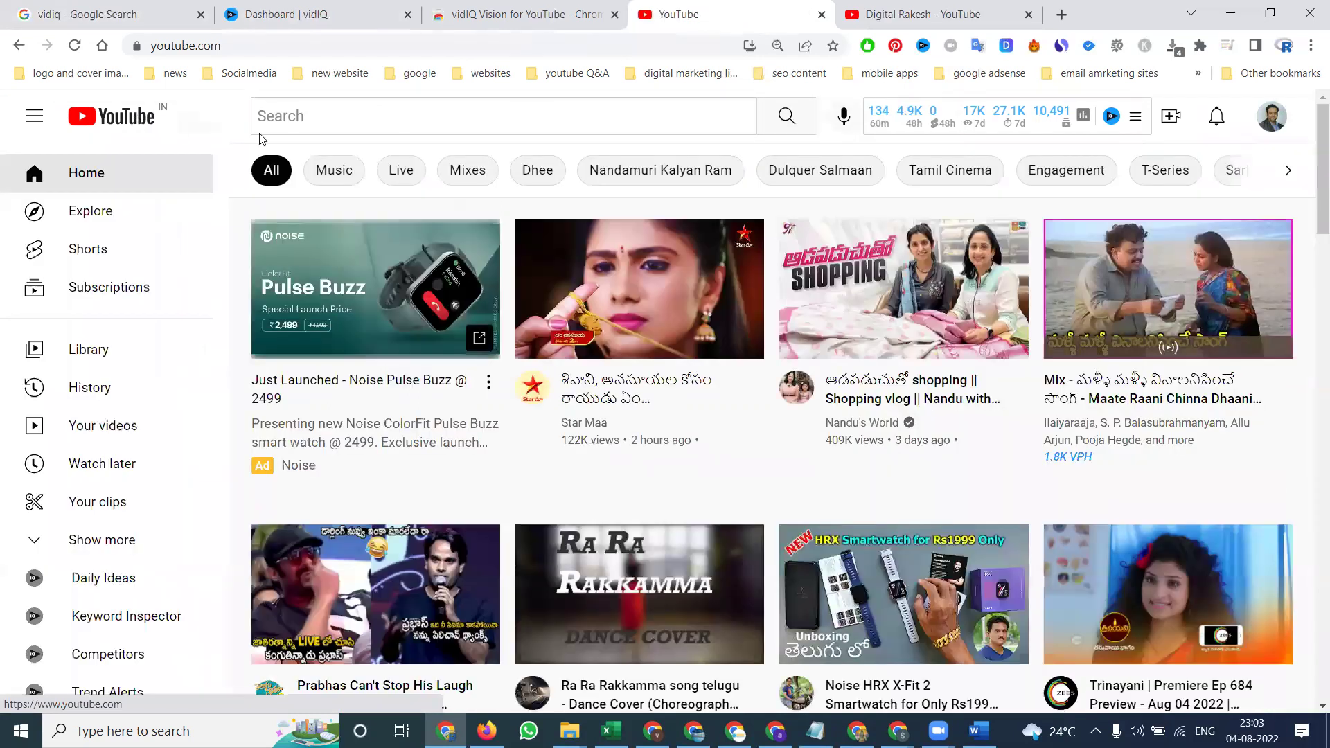
- Search YouTube for 'telugu recipes' and open Vismai Food from the first result
click(403, 123)
text(t)
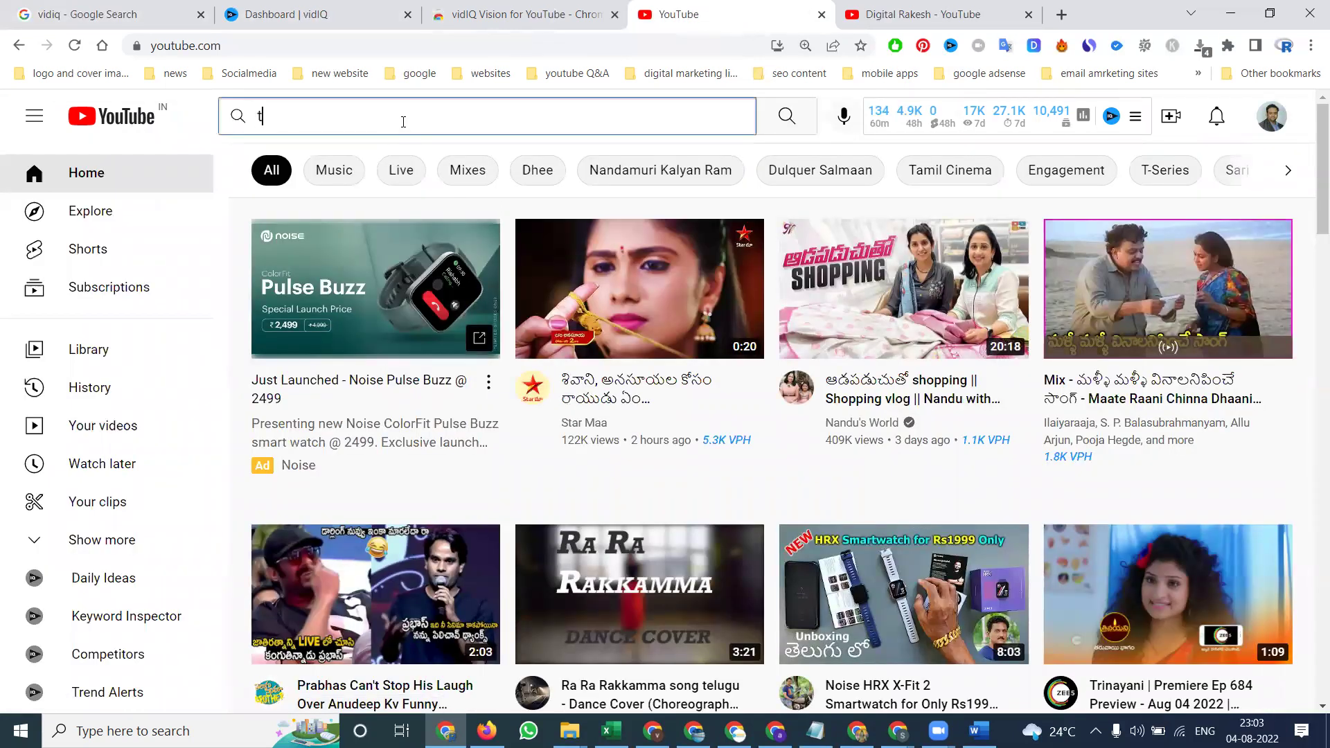
text(elugu re)
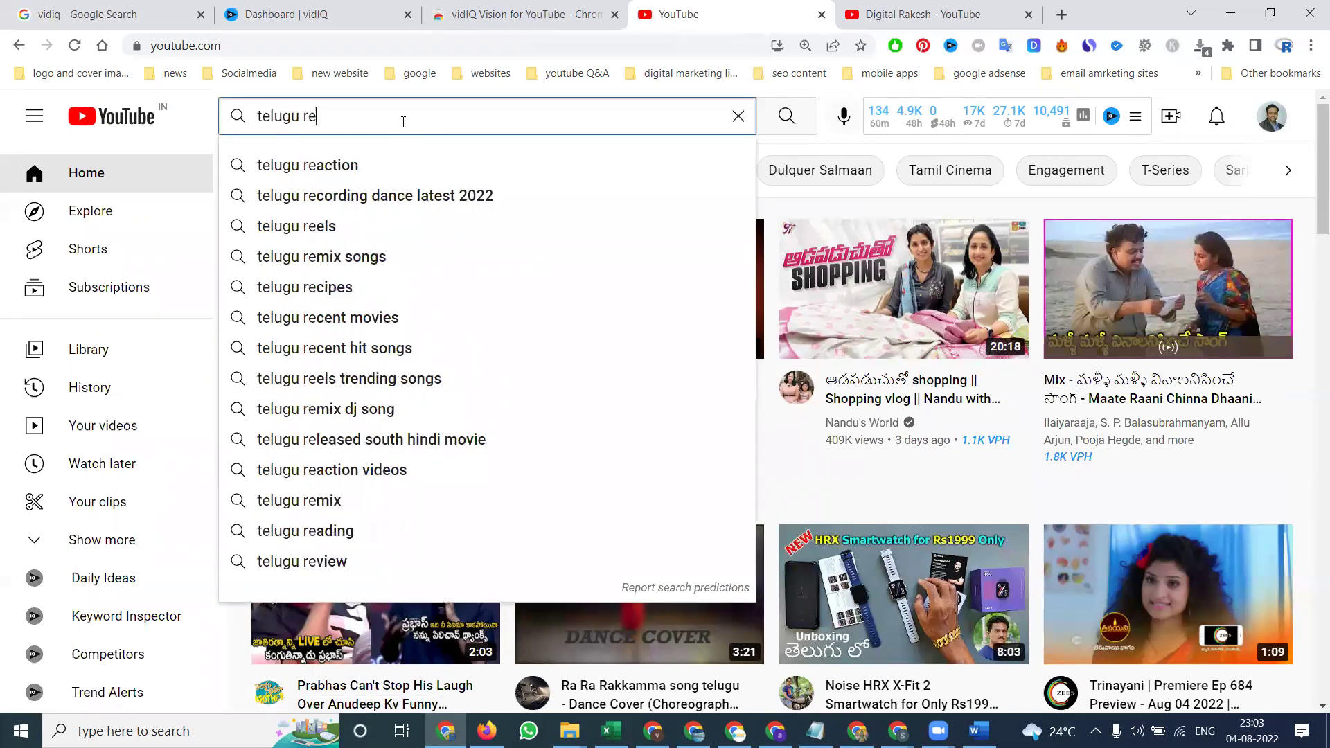
text(cipes)
key(Return)
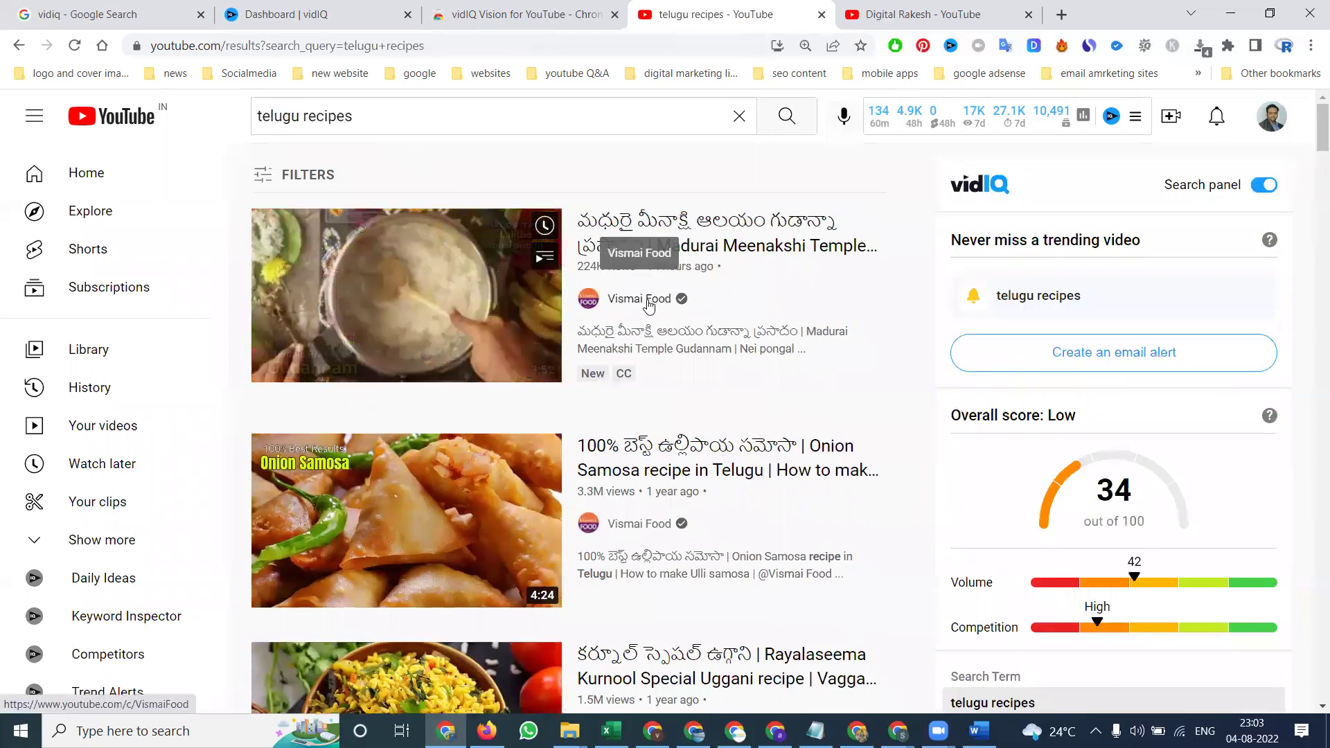
click(639, 299)
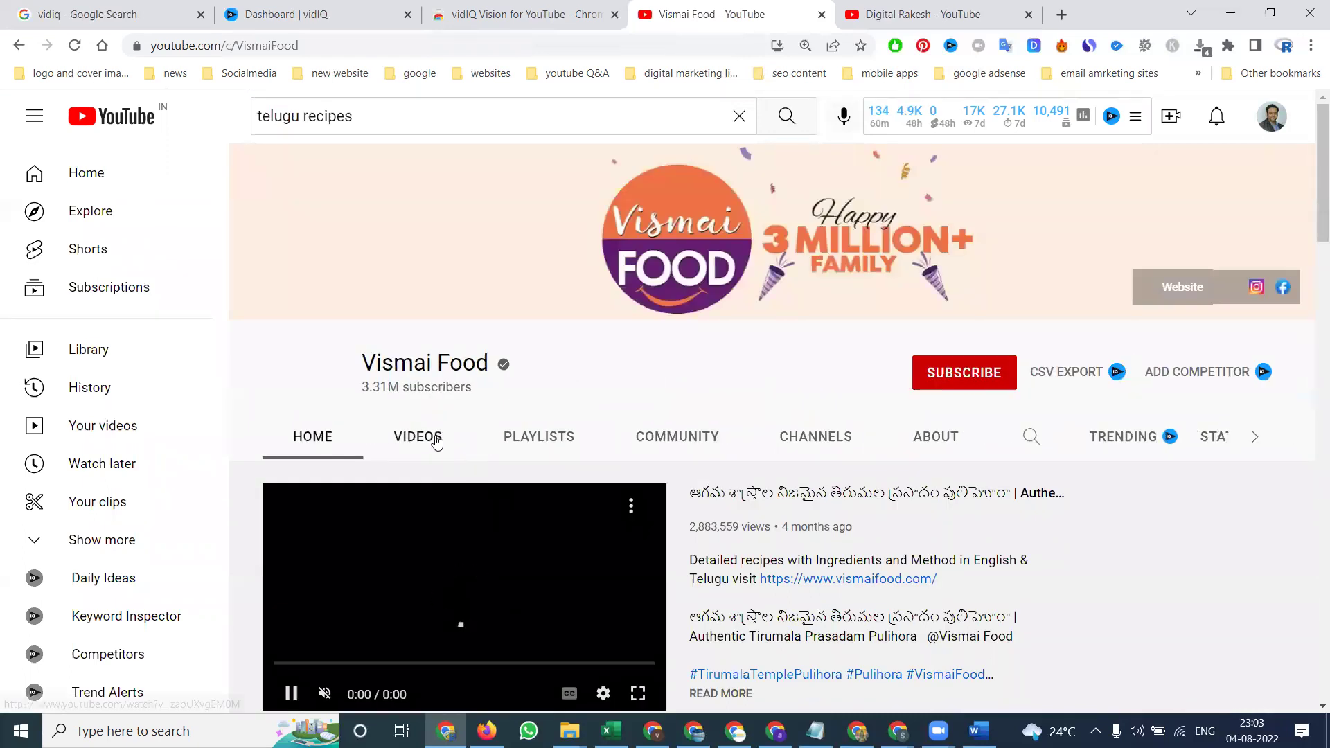
- Browse Vismai Food's Videos tab for vidIQ VPH badges, then return to YouTube Home
click(418, 436)
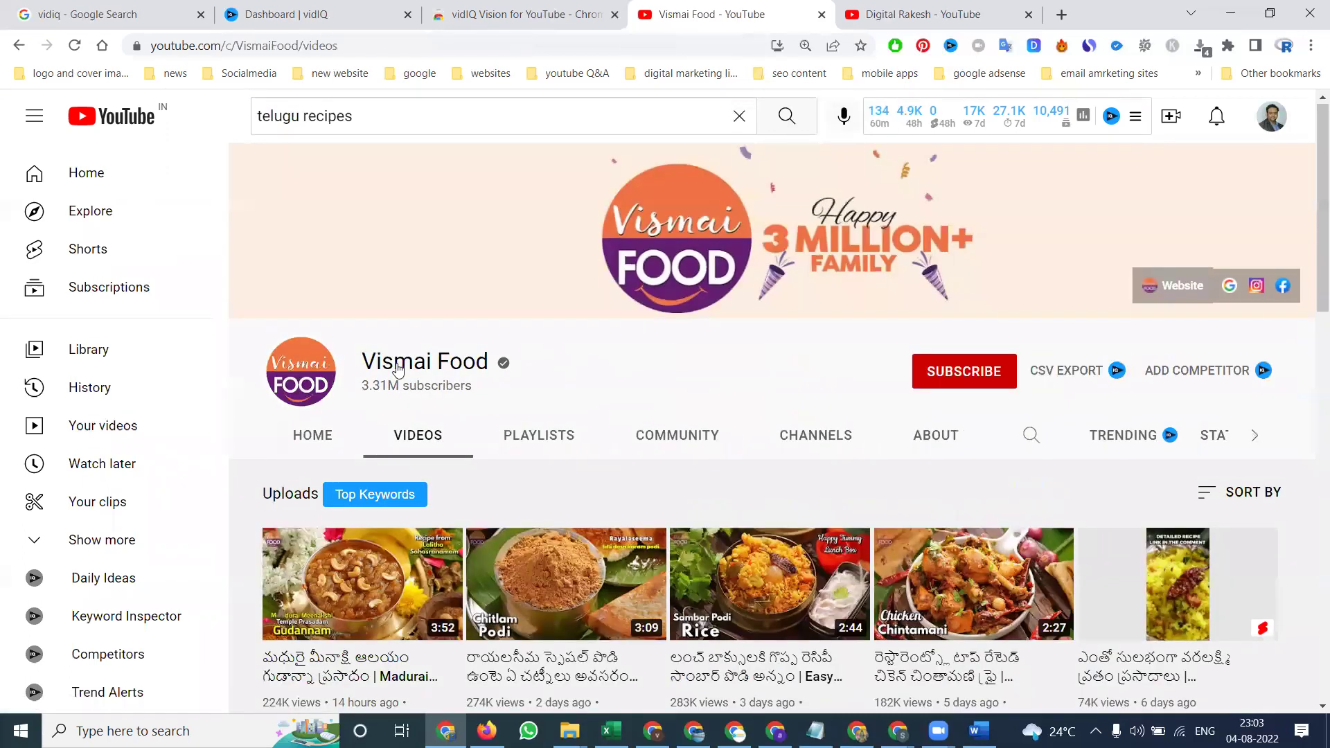
scroll(398, 358, down, 3)
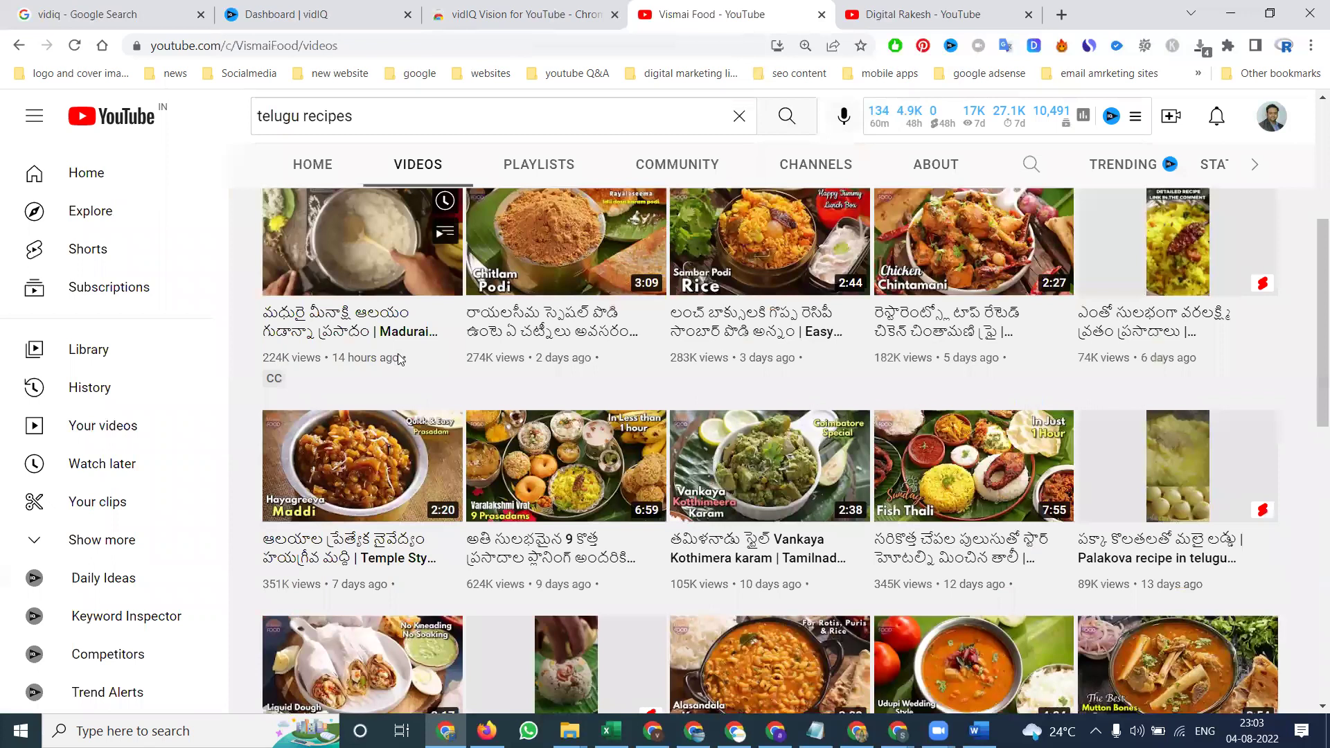
scroll(398, 354, down, 3)
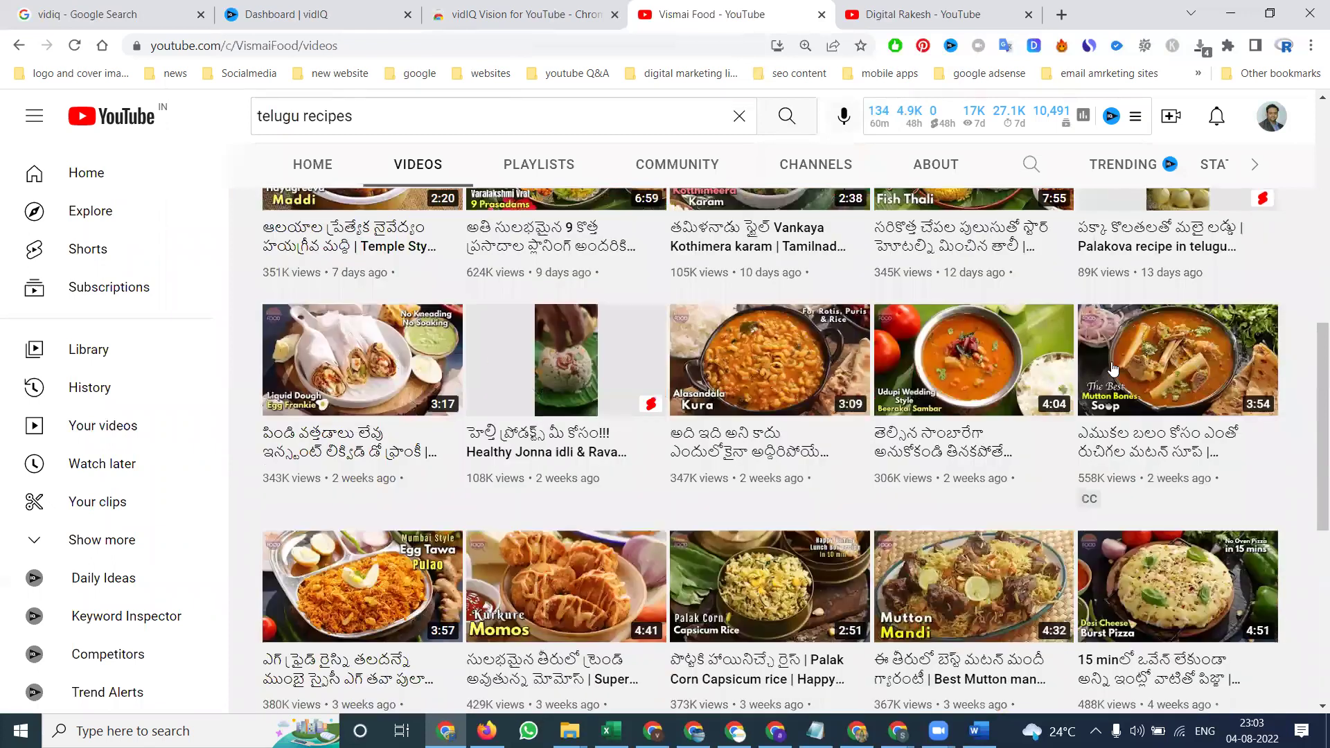
scroll(1080, 366, down, 3)
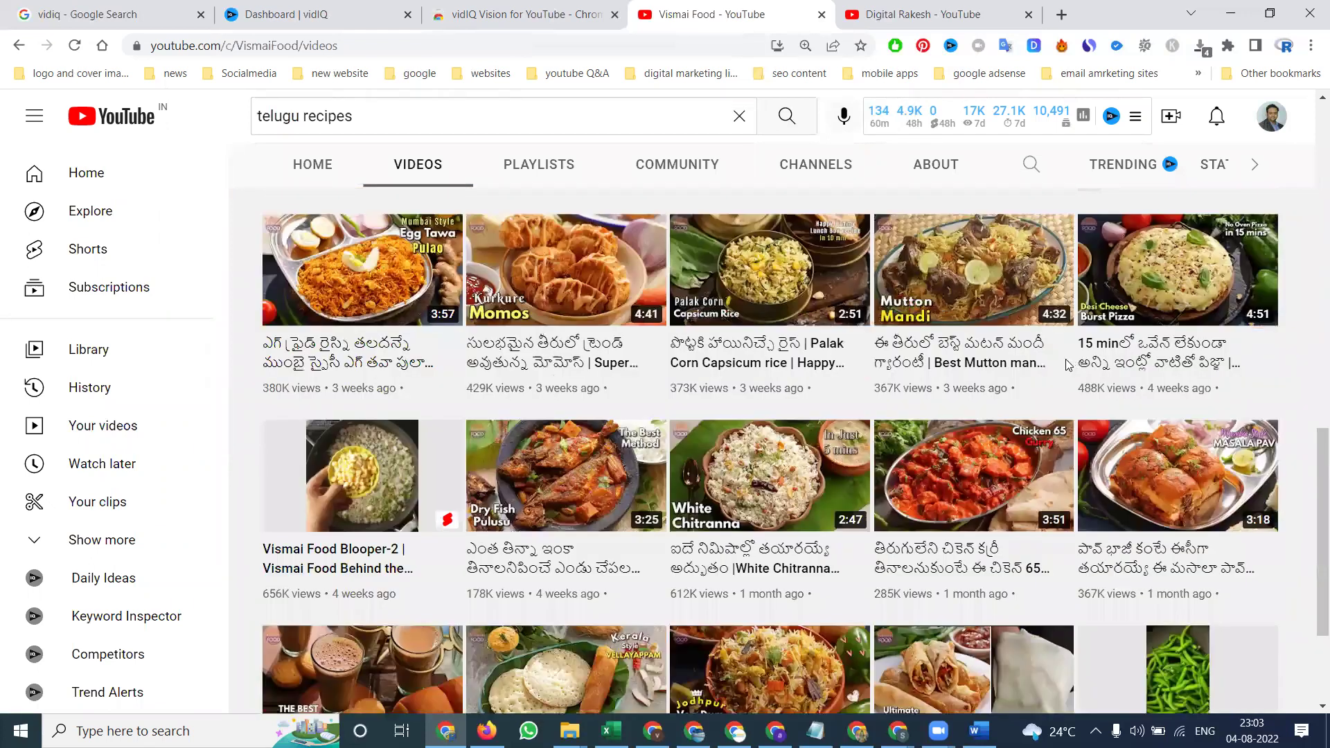
scroll(1067, 364, down, 4)
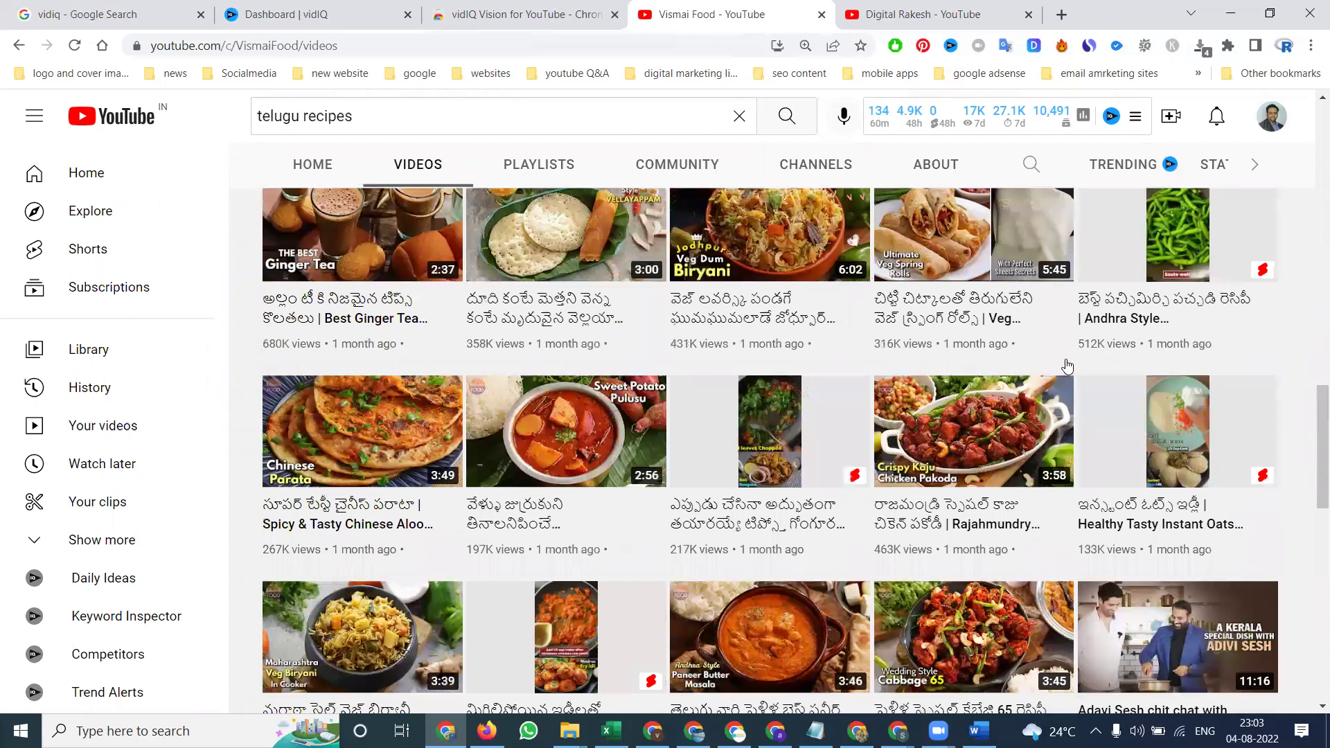
scroll(1066, 367, down, 5)
scroll(1065, 366, down, 5)
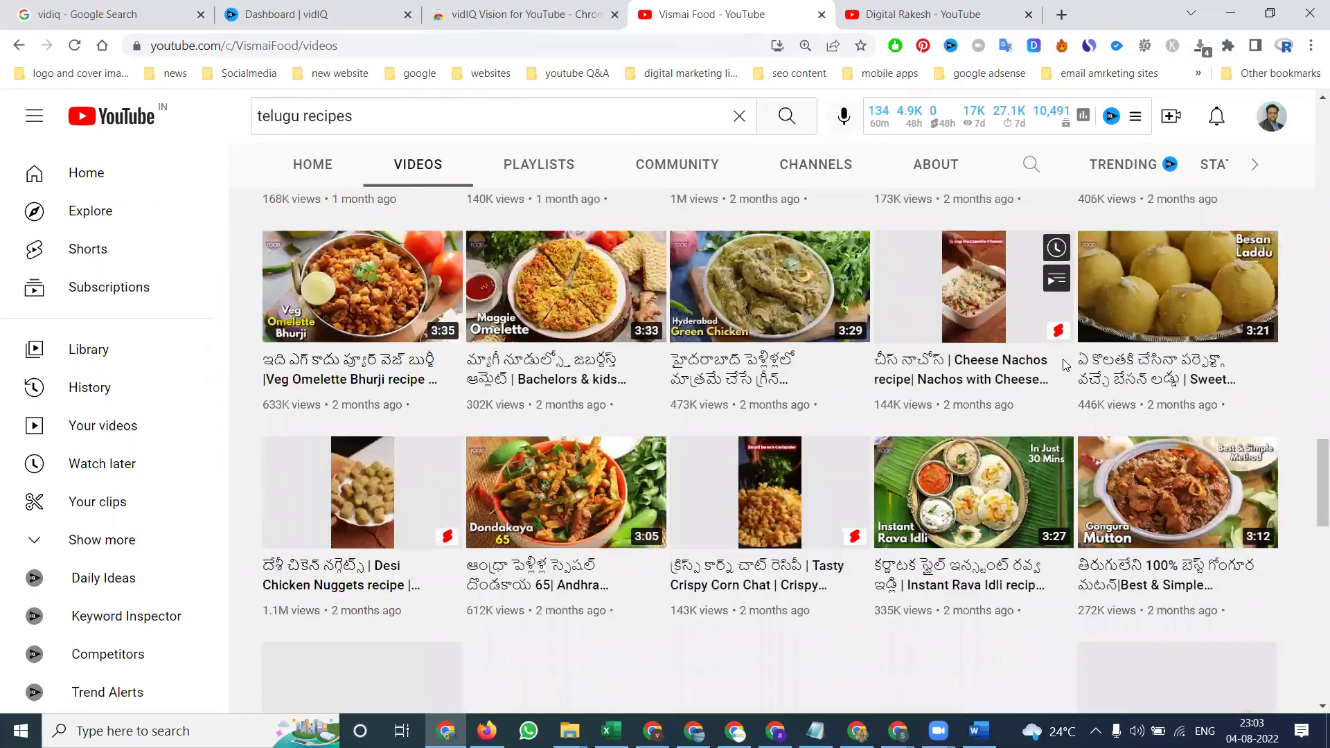
scroll(1063, 359, down, 4)
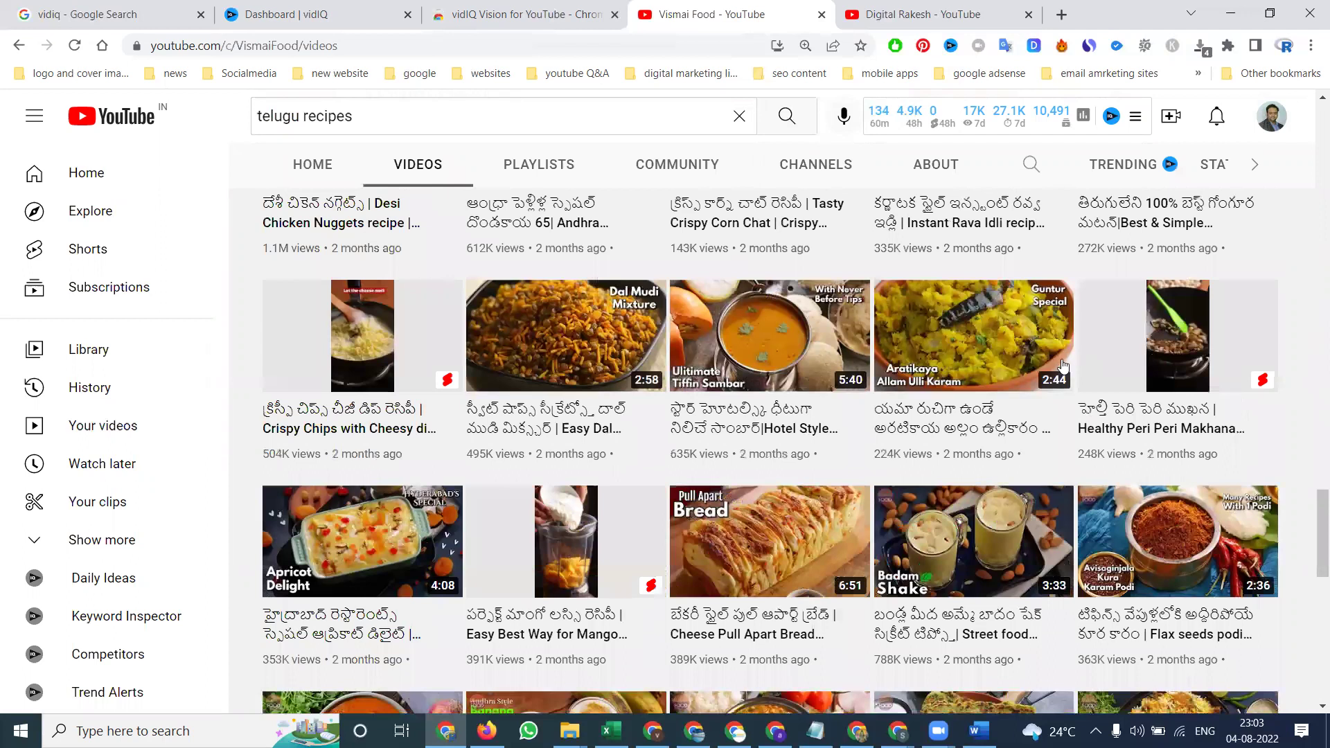
scroll(1063, 364, down, 4)
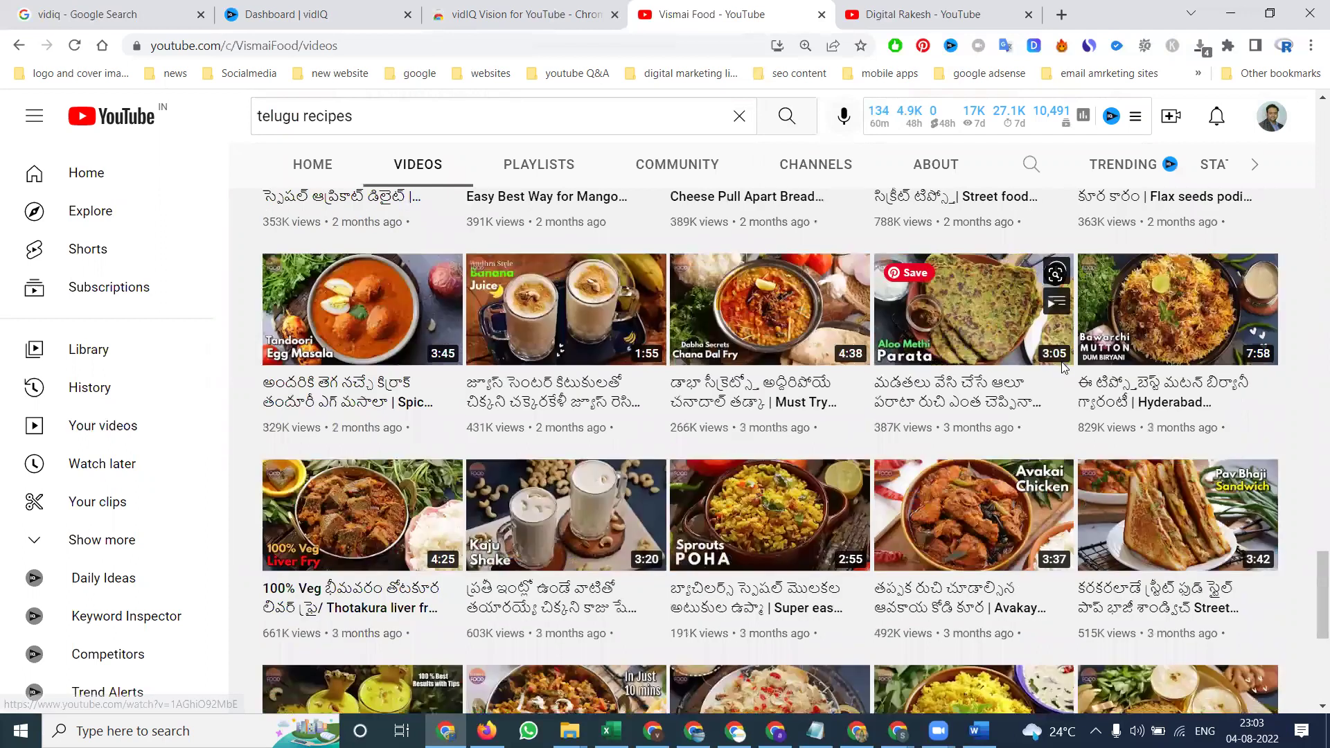
scroll(1063, 367, up, 10)
scroll(1035, 374, up, 3)
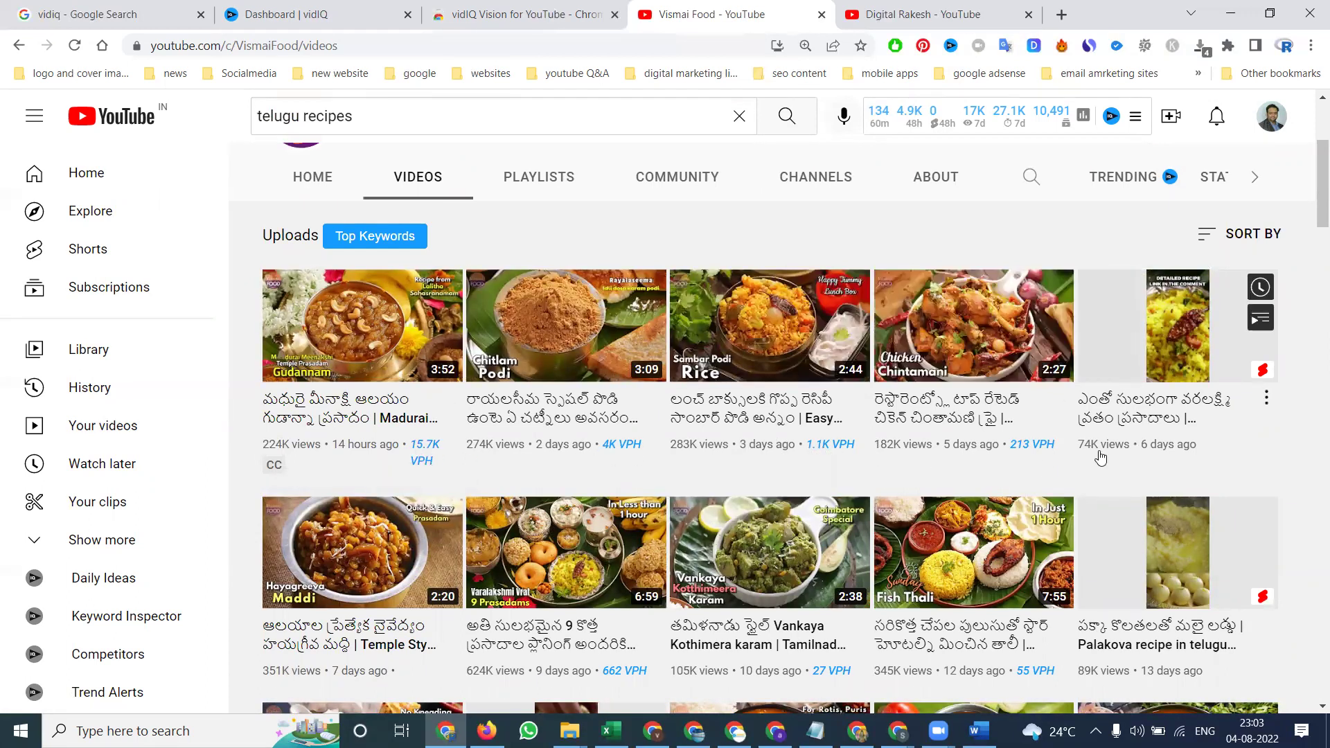
scroll(1023, 456, down, 1)
scroll(718, 424, down, 1)
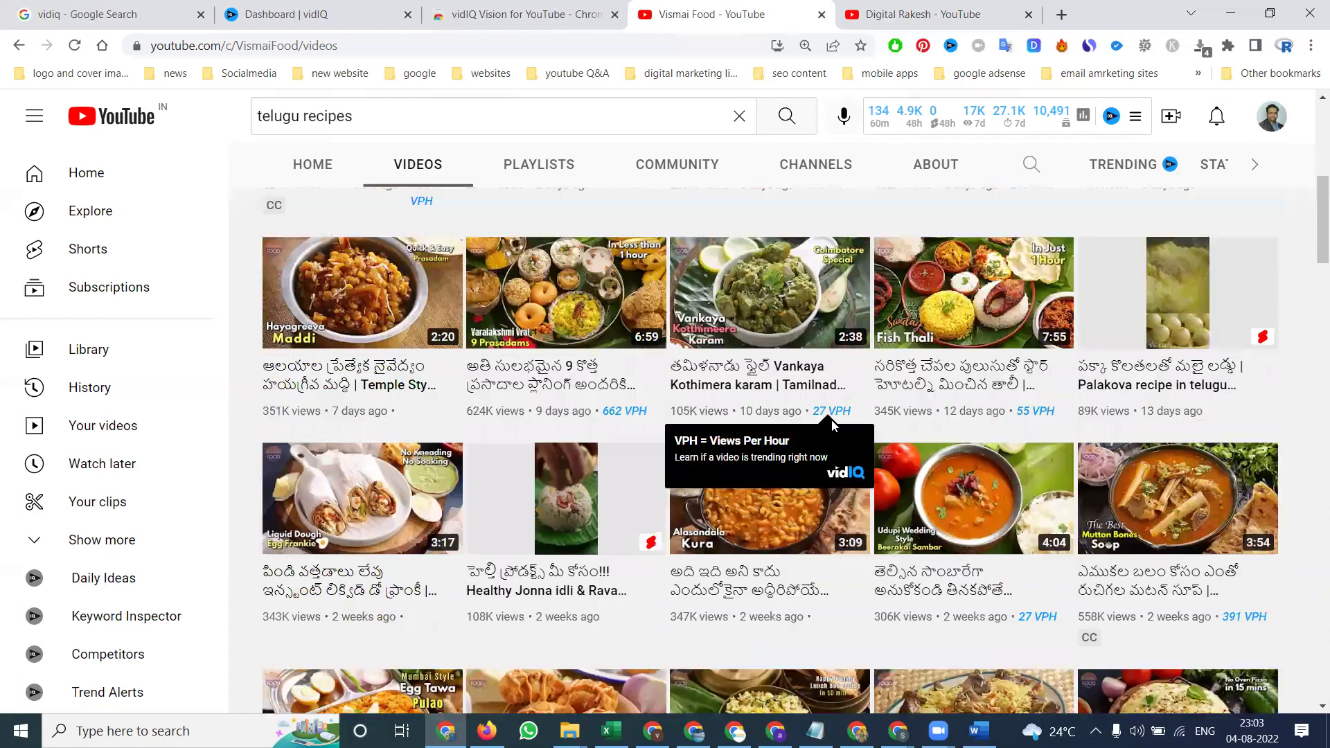
scroll(1055, 588, down, 1)
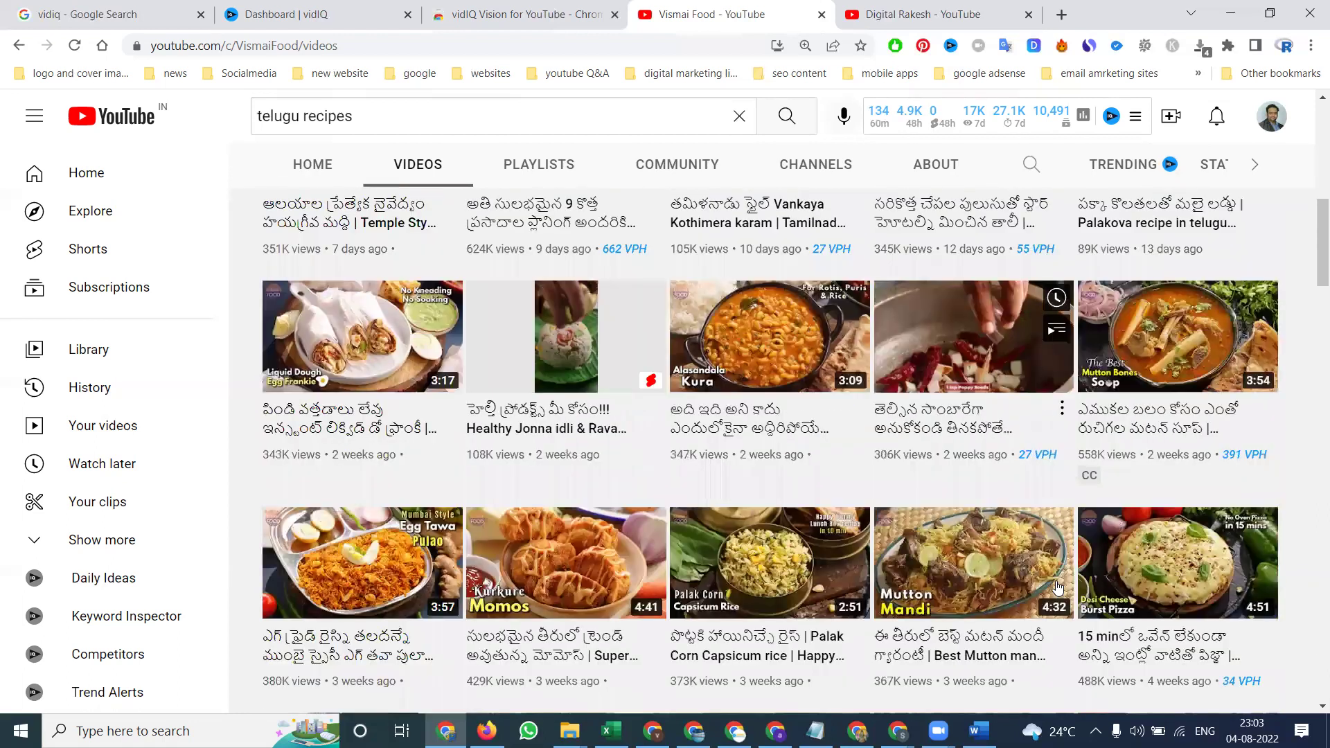
scroll(166, 125, down, 2)
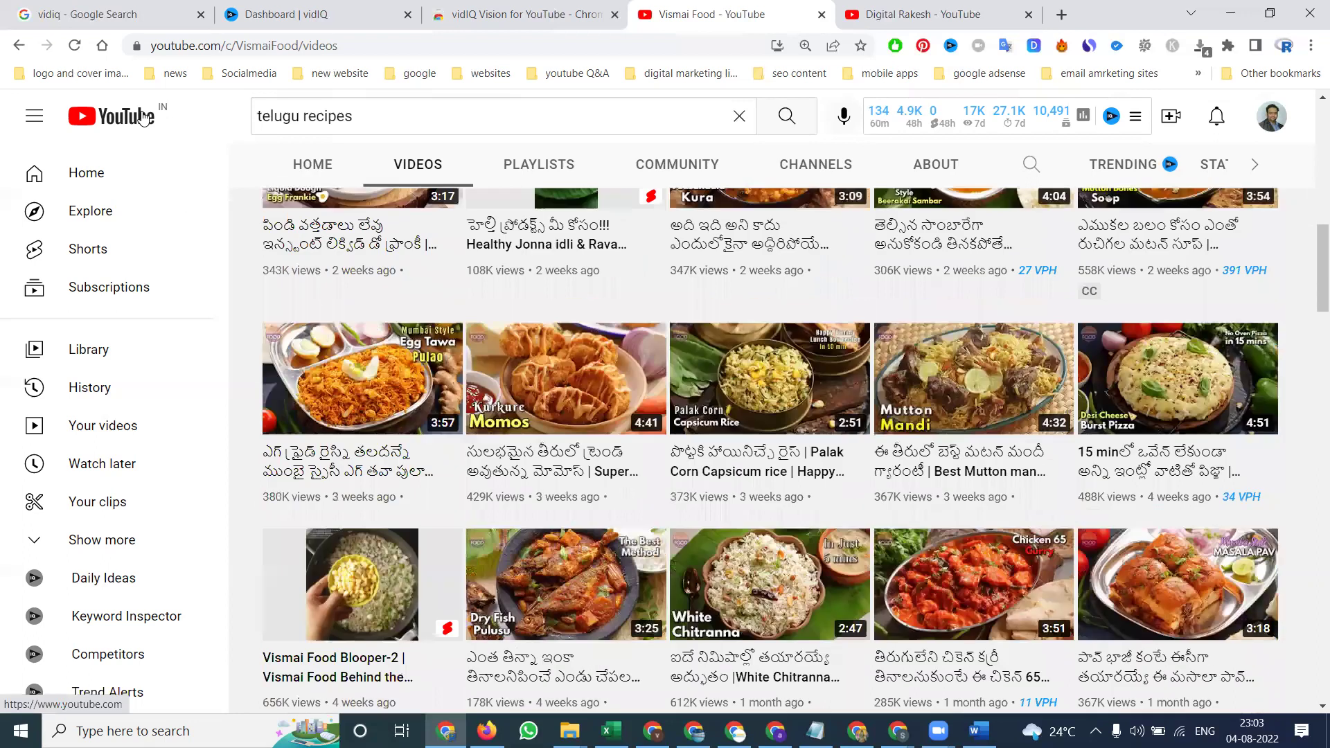
click(145, 117)
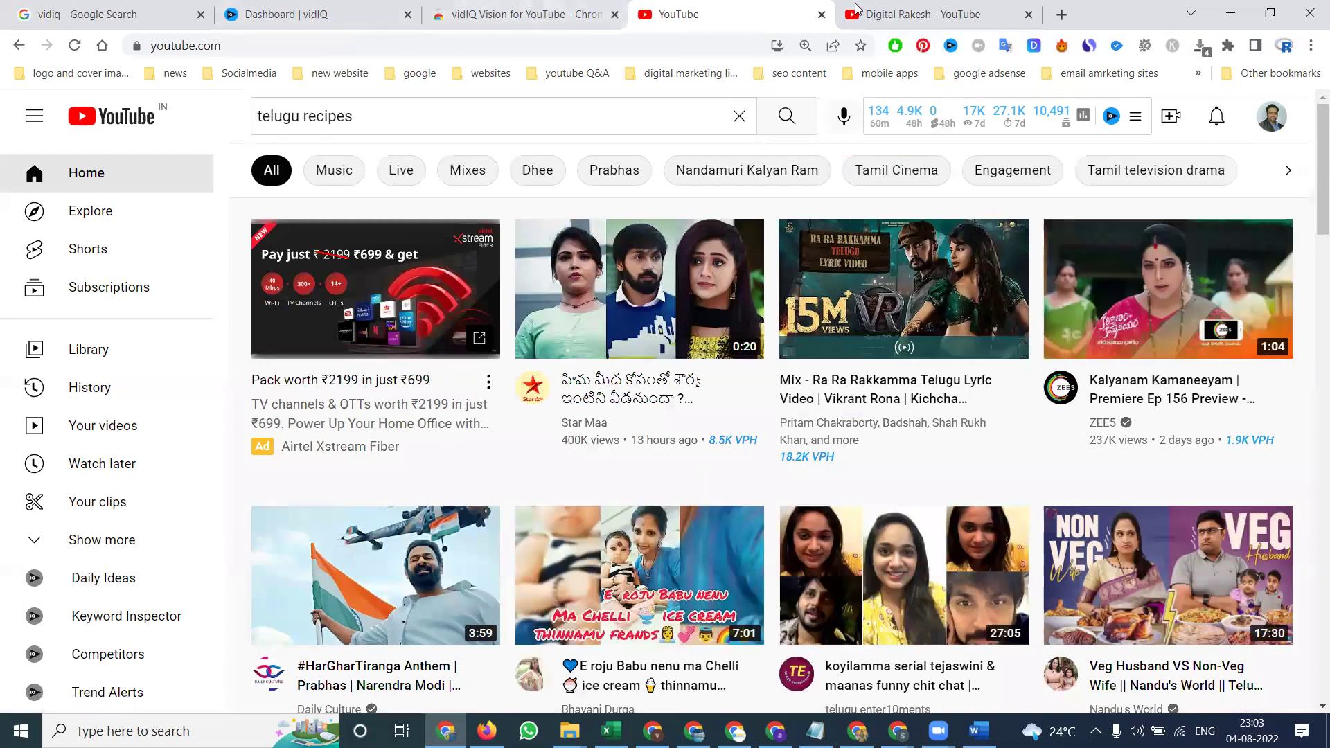
- Switch to the Digital Rakesh channel tab and open its Community tab
click(914, 13)
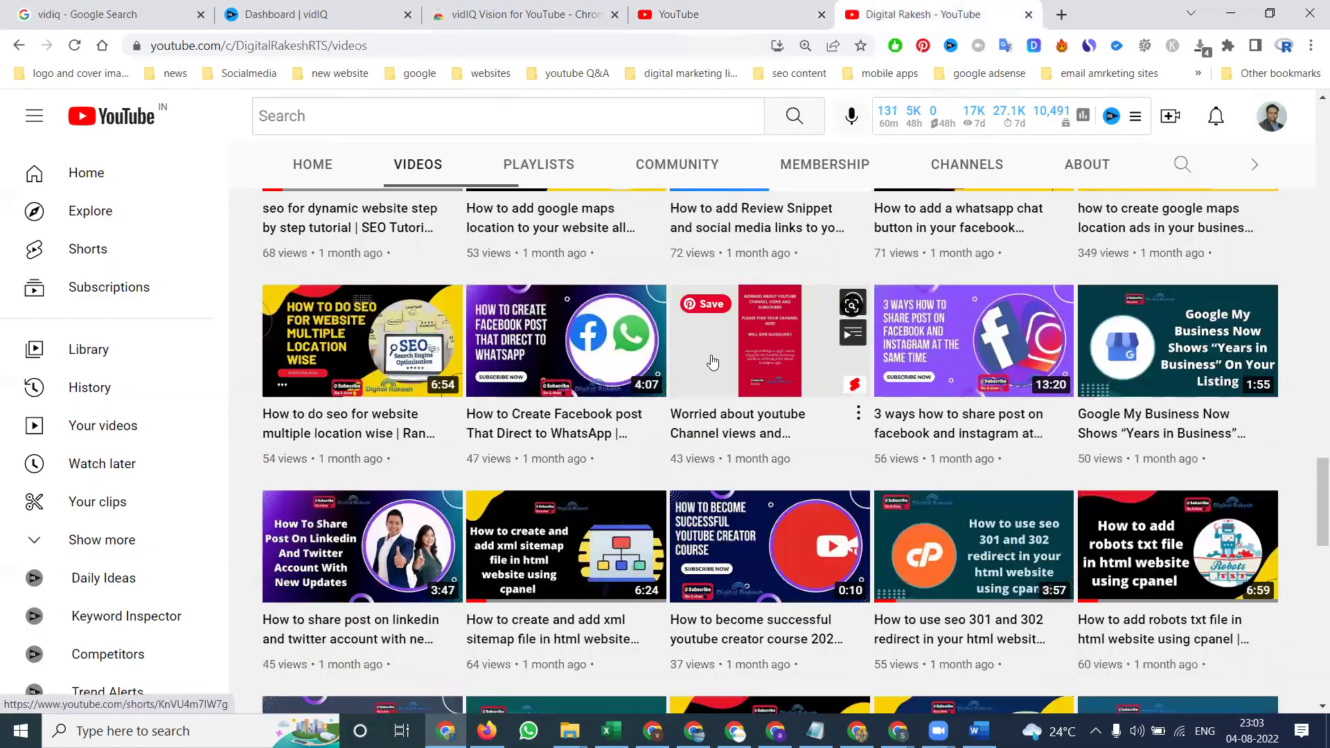
scroll(703, 354, up, 2)
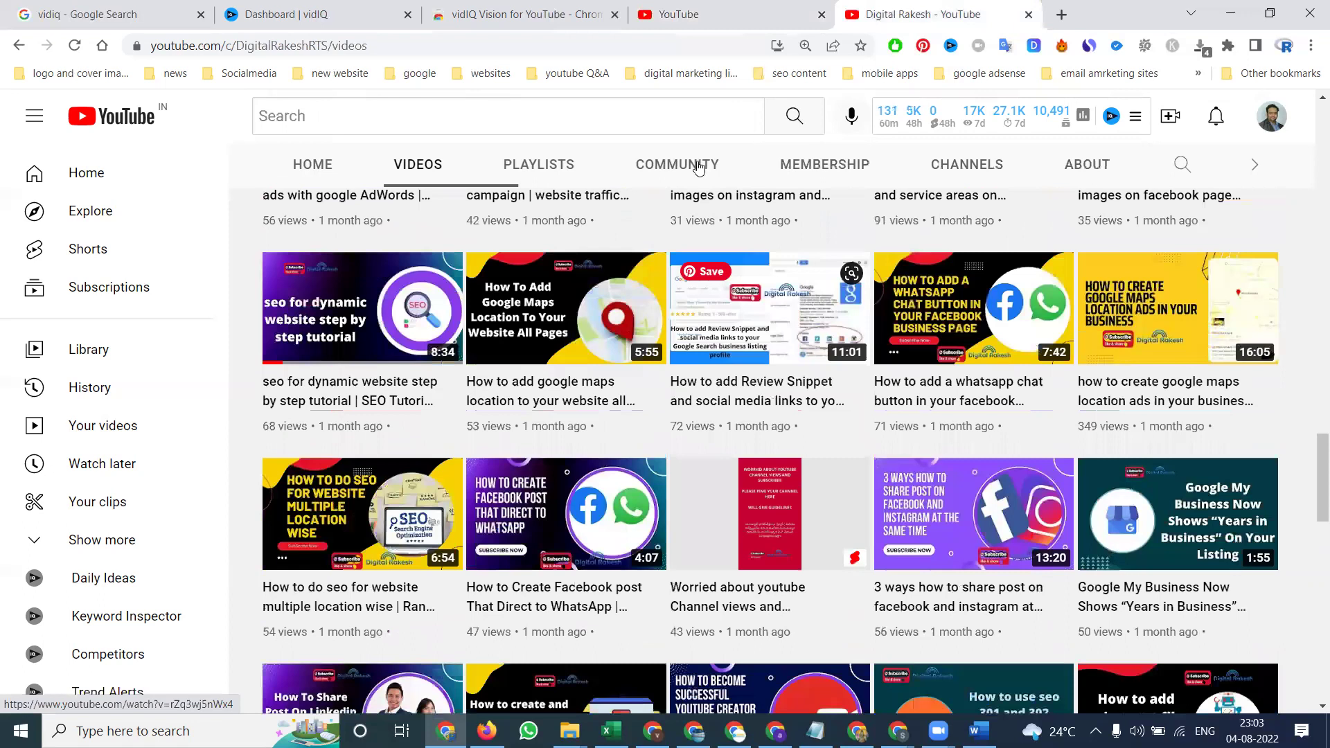
click(676, 165)
scroll(621, 386, down, 2)
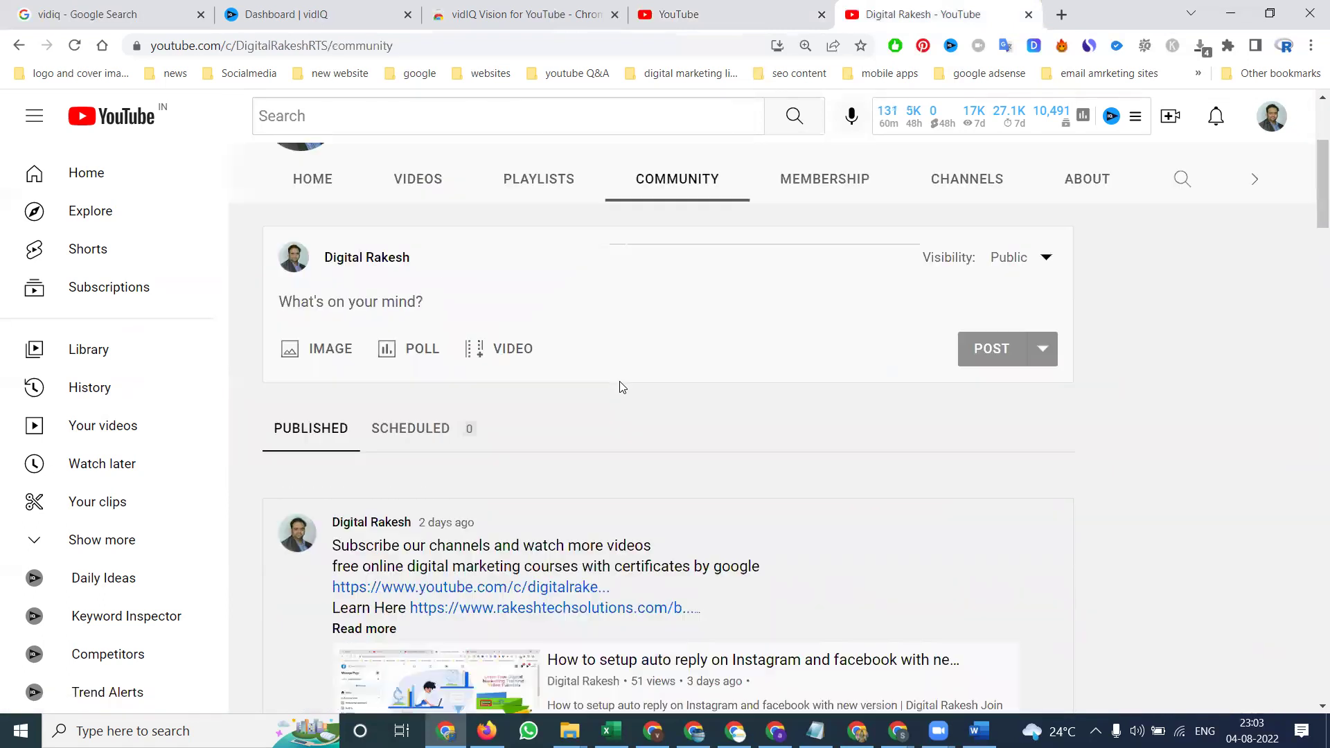
- Attach the running-ads video and post it with 'Watch And Subscribe Now Get More Videos'
click(425, 302)
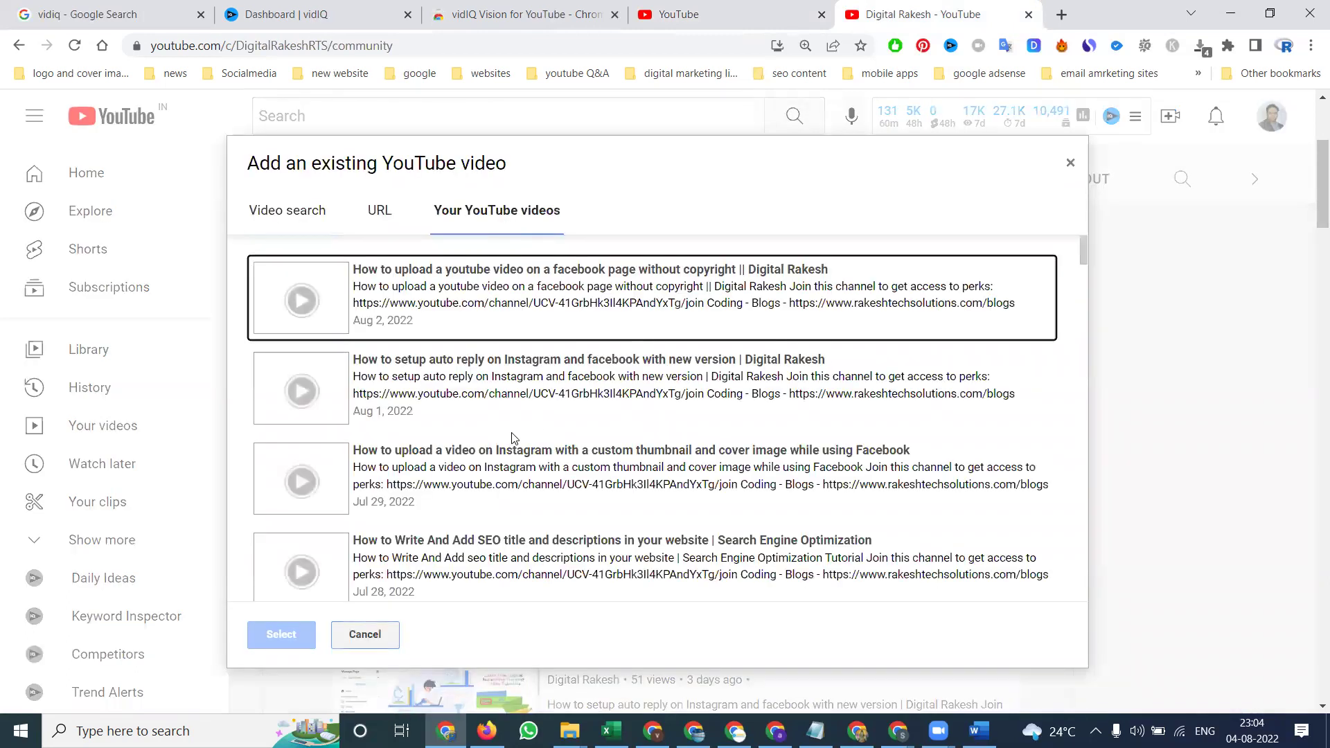
scroll(511, 437, down, 5)
scroll(511, 436, down, 5)
scroll(511, 437, down, 5)
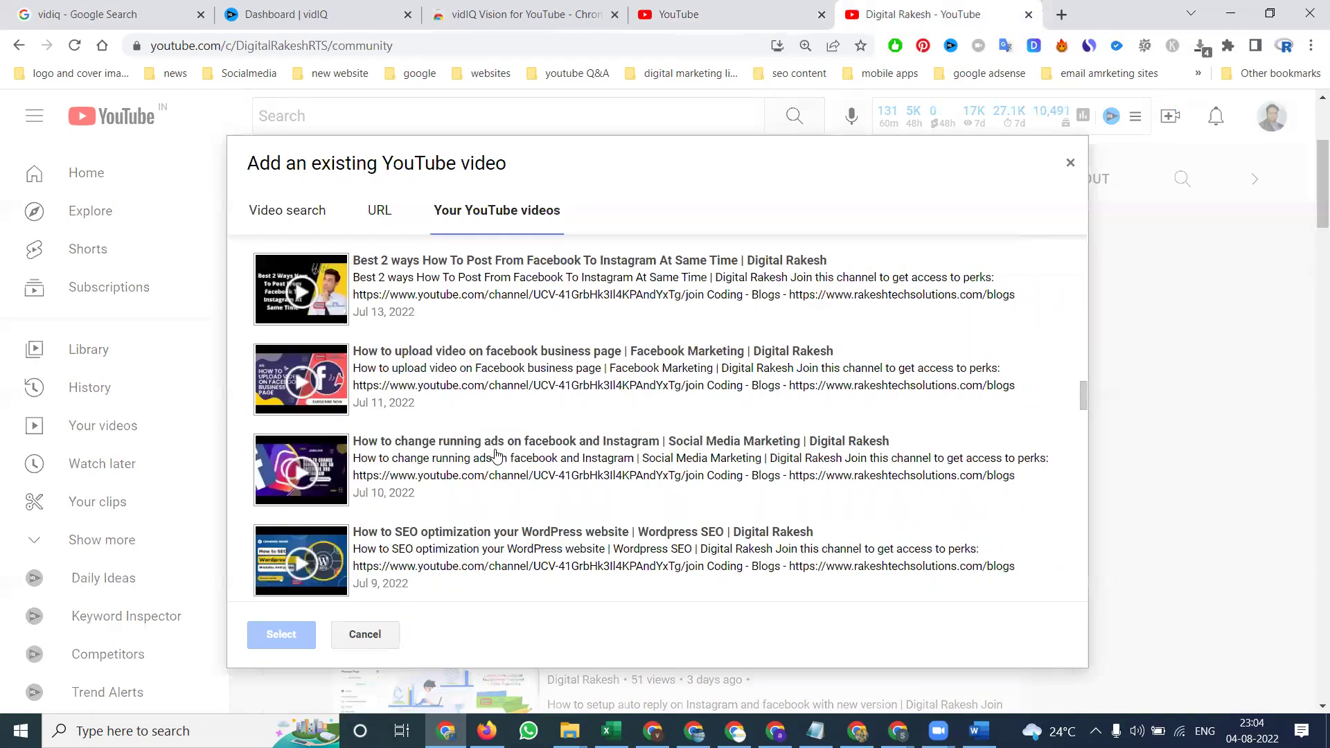
double_click(496, 457)
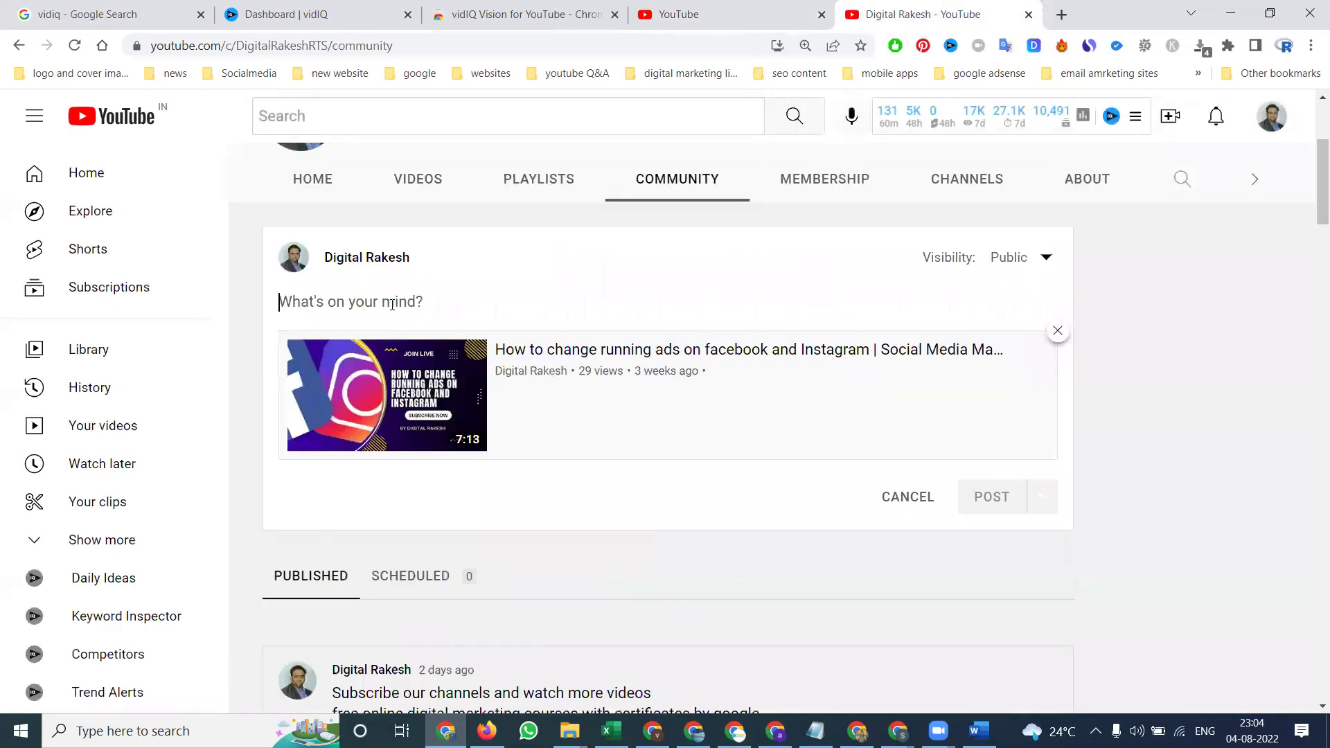
text(Watch)
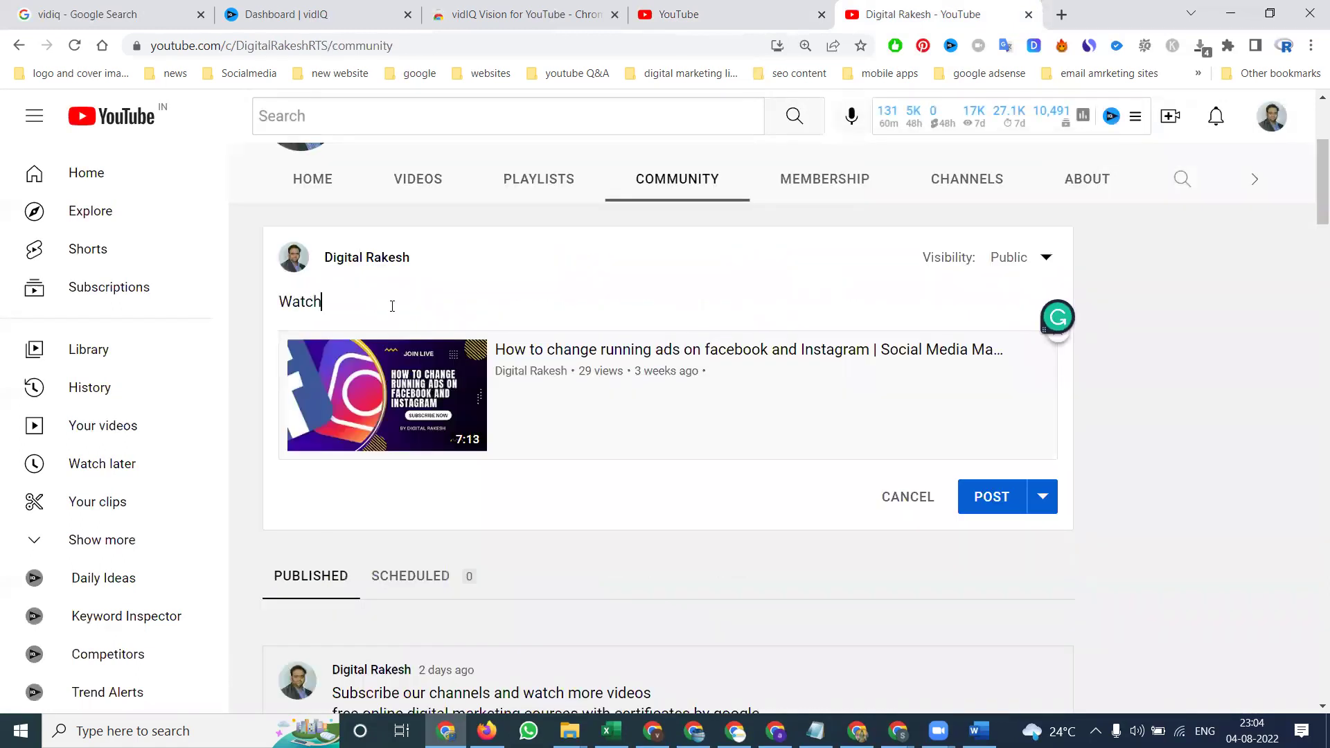
text( And Subs)
text(cribe )
text(Now )
text(Get M)
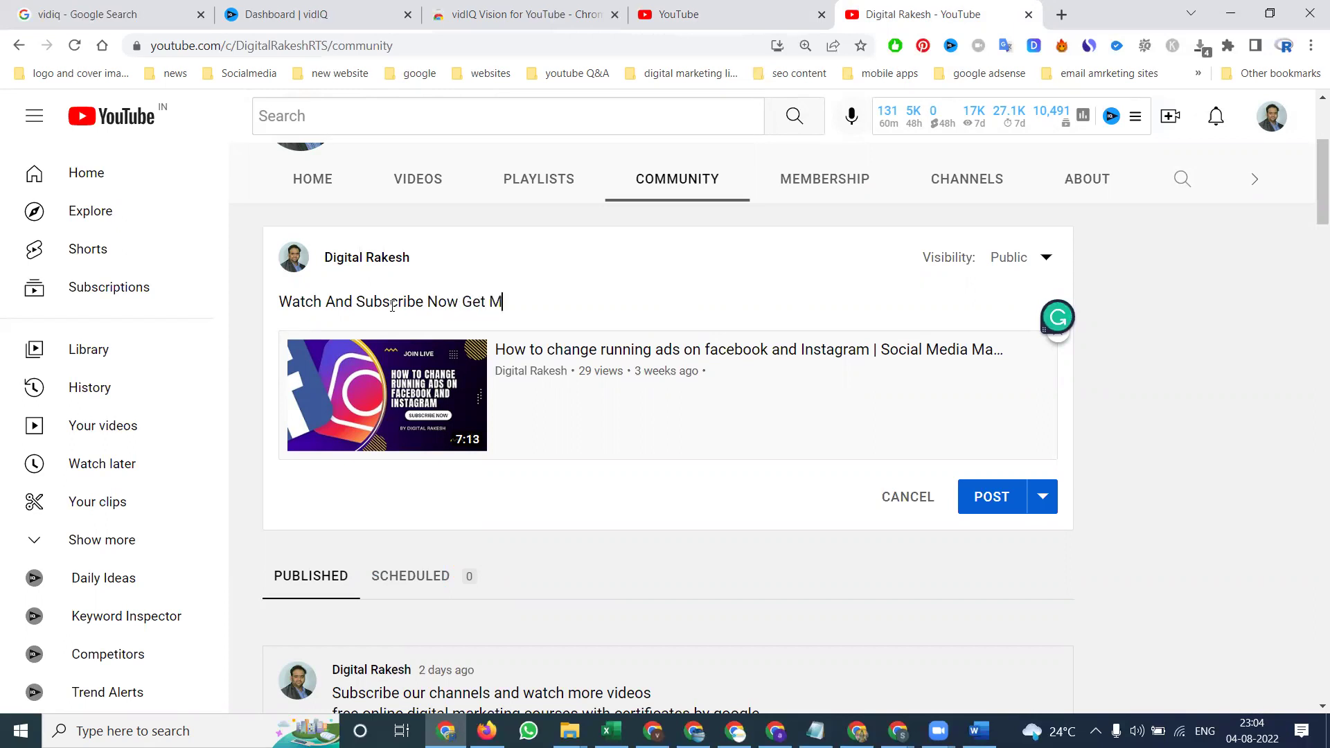
text(ore Videos)
click(992, 495)
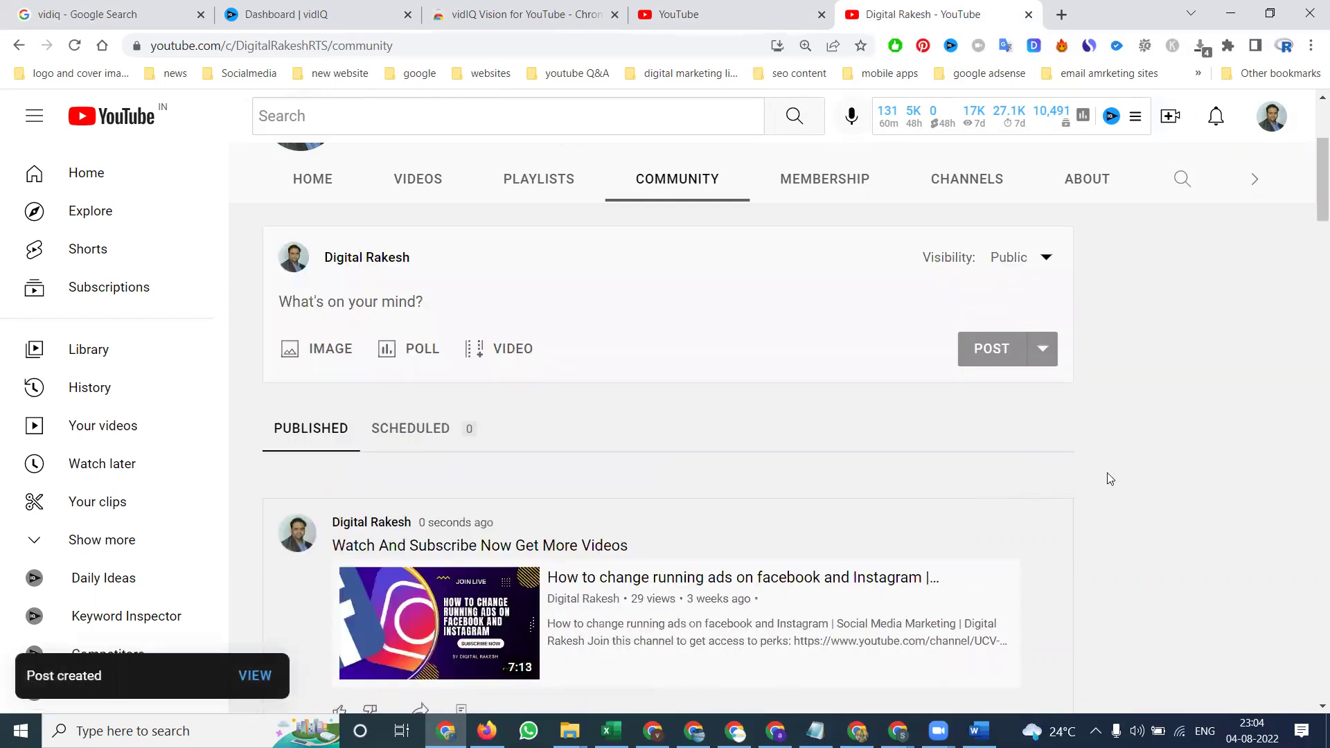
scroll(1147, 461, down, 1)
scroll(1148, 460, down, 1)
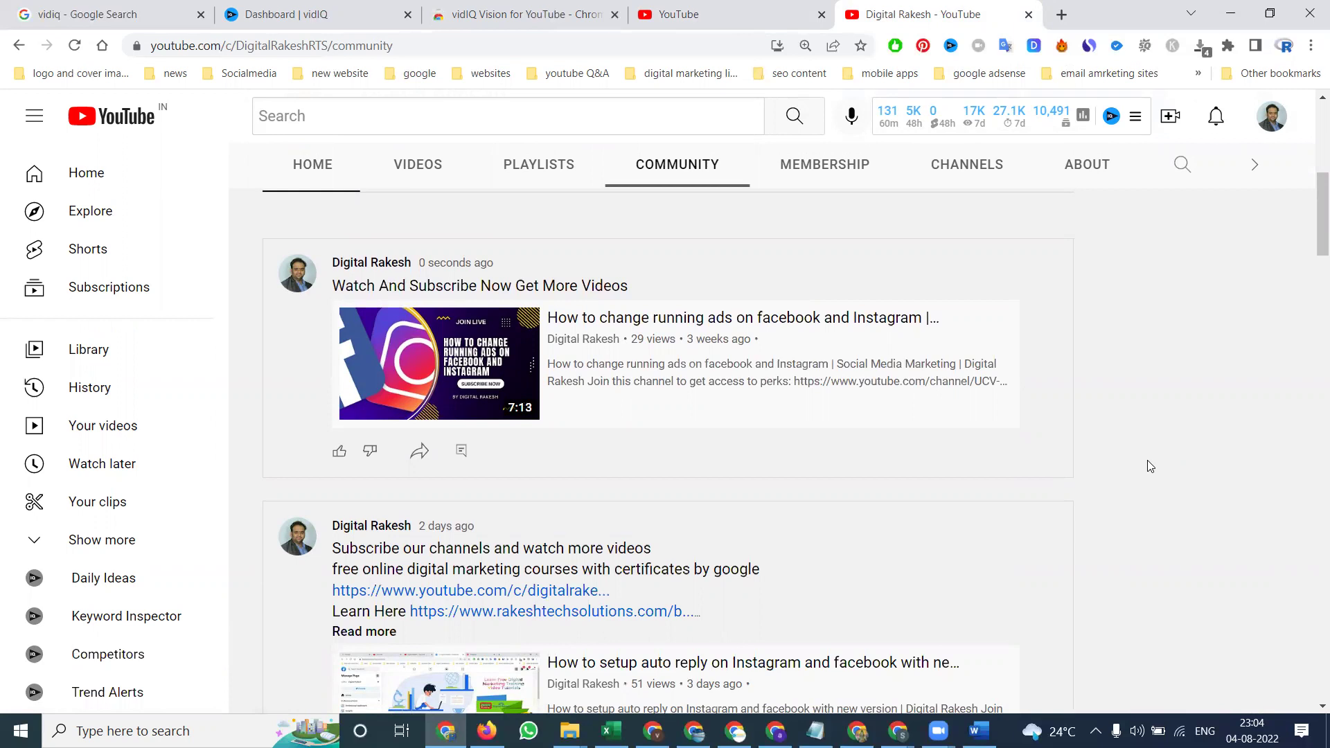
mouse_move(827, 418)
scroll(876, 445, down, 3)
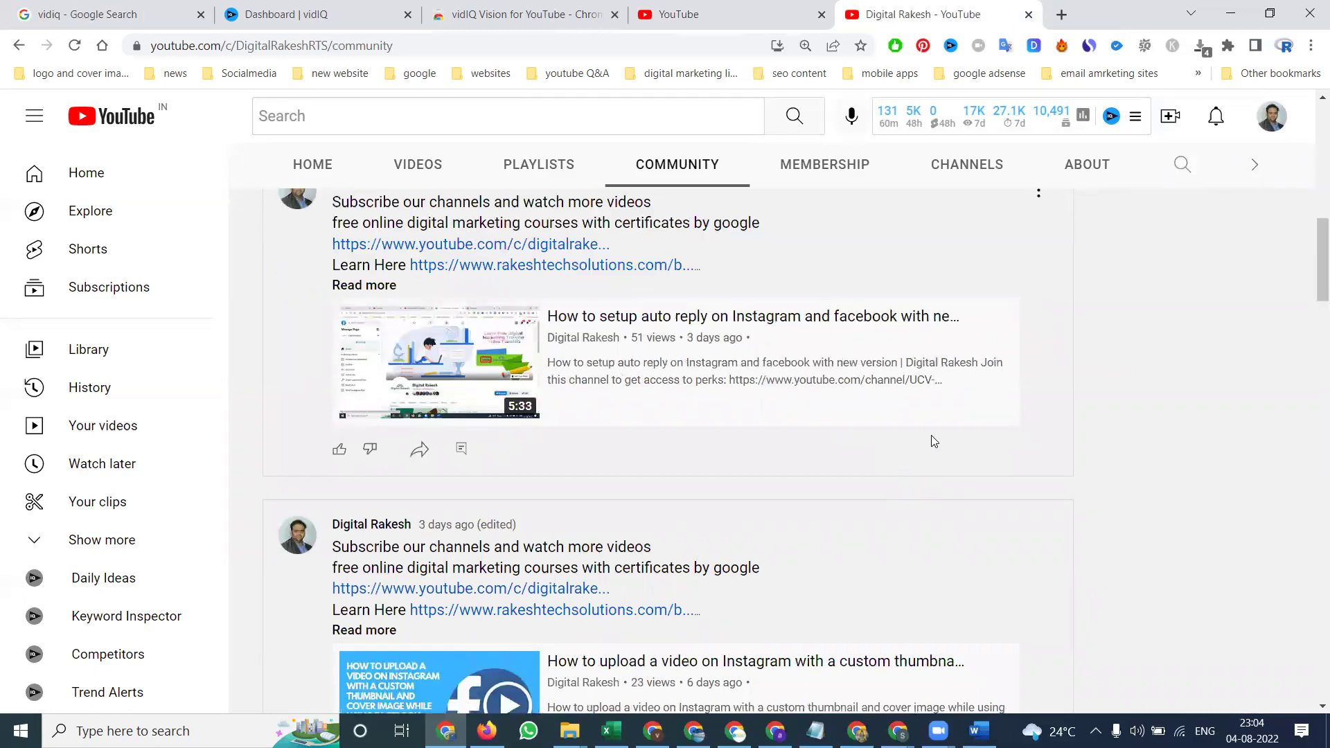
scroll(931, 435, down, 3)
scroll(935, 432, down, 2)
scroll(936, 431, down, 3)
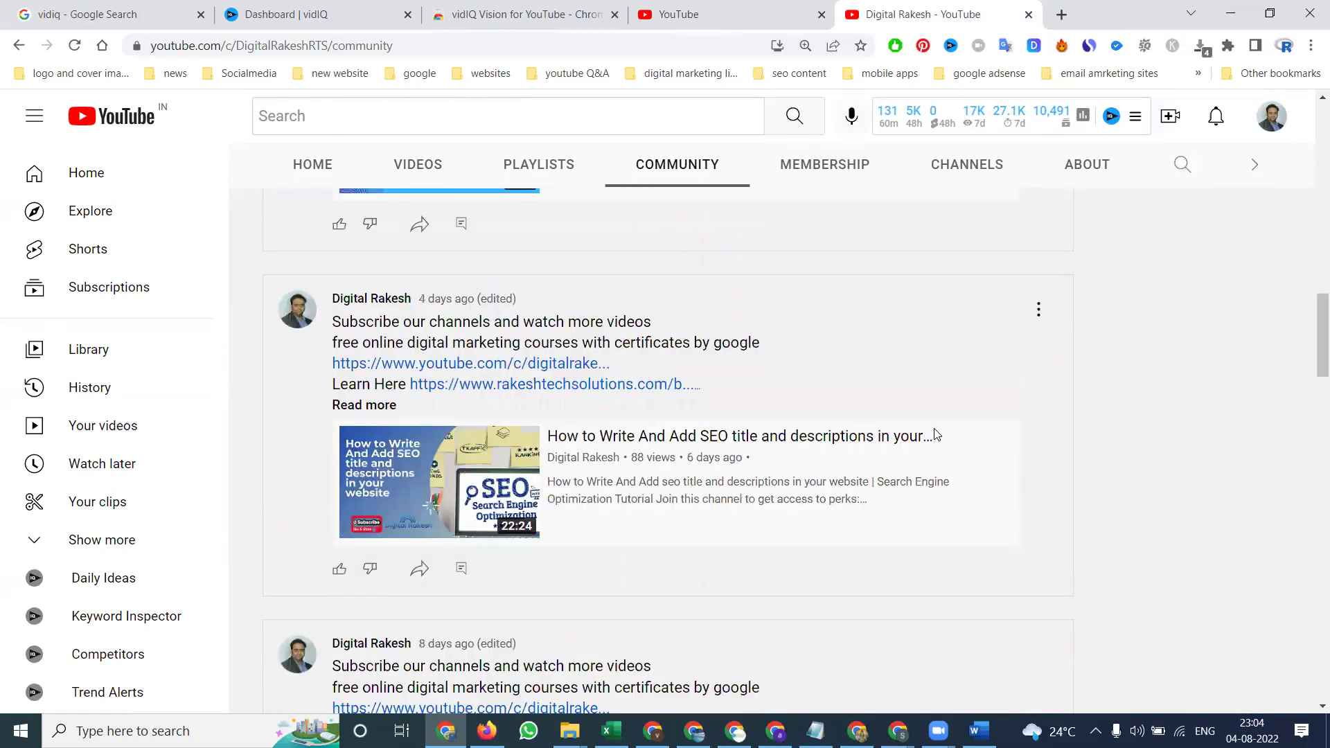
scroll(935, 434, down, 3)
scroll(935, 435, down, 3)
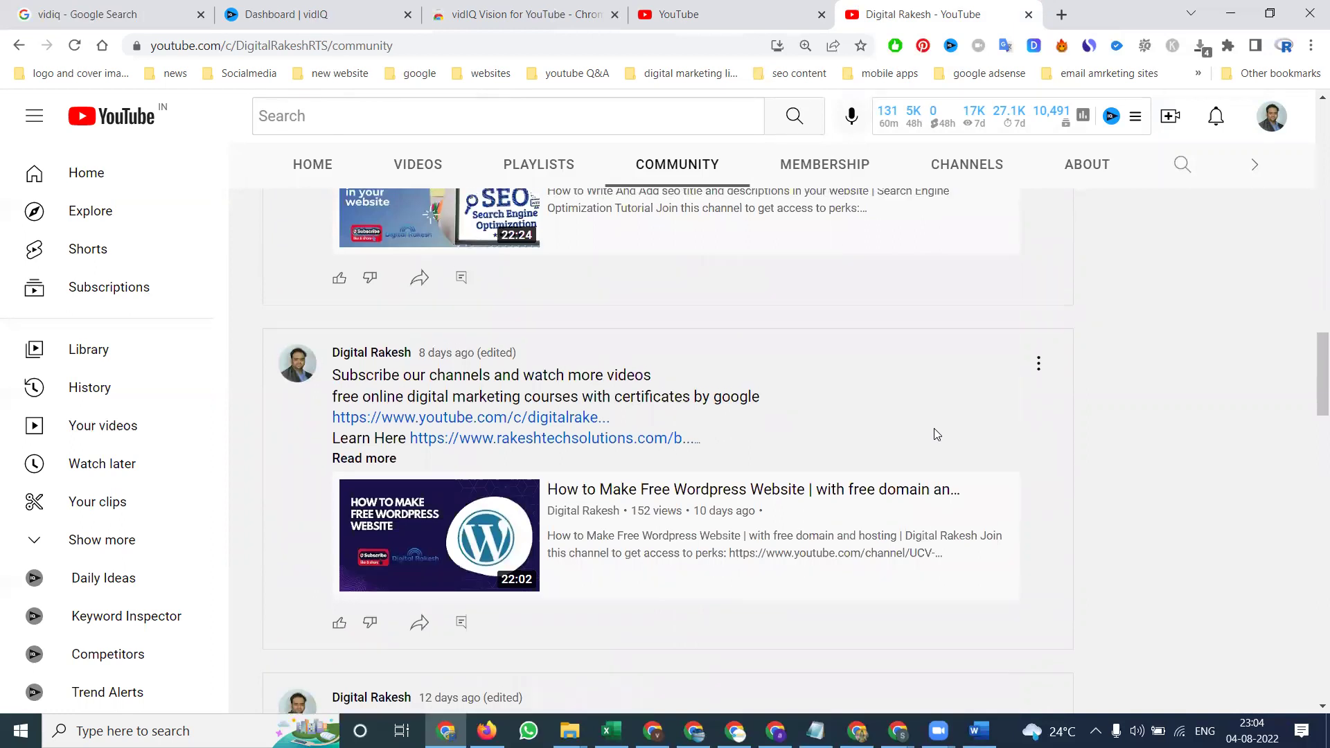
scroll(935, 434, up, 4)
scroll(935, 434, up, 4)
scroll(935, 434, up, 5)
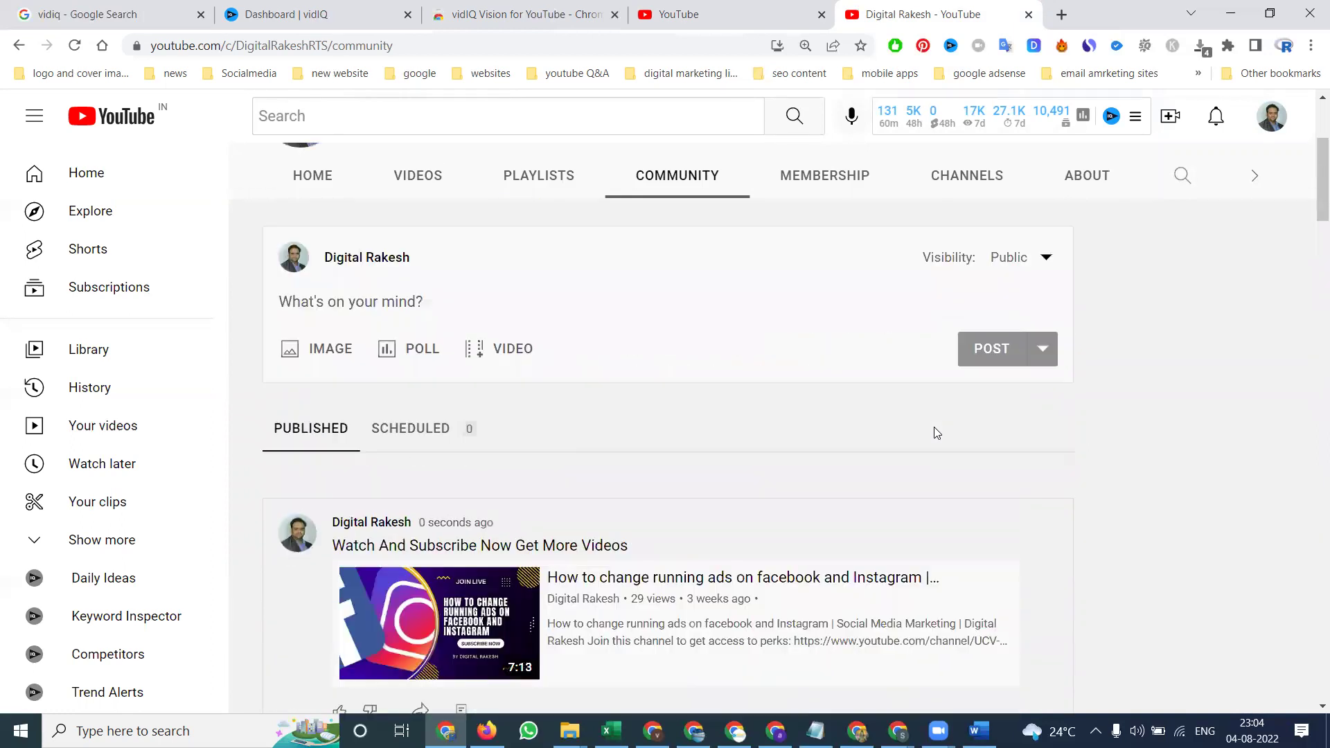
scroll(935, 433, up, 3)
scroll(935, 433, up, 3)
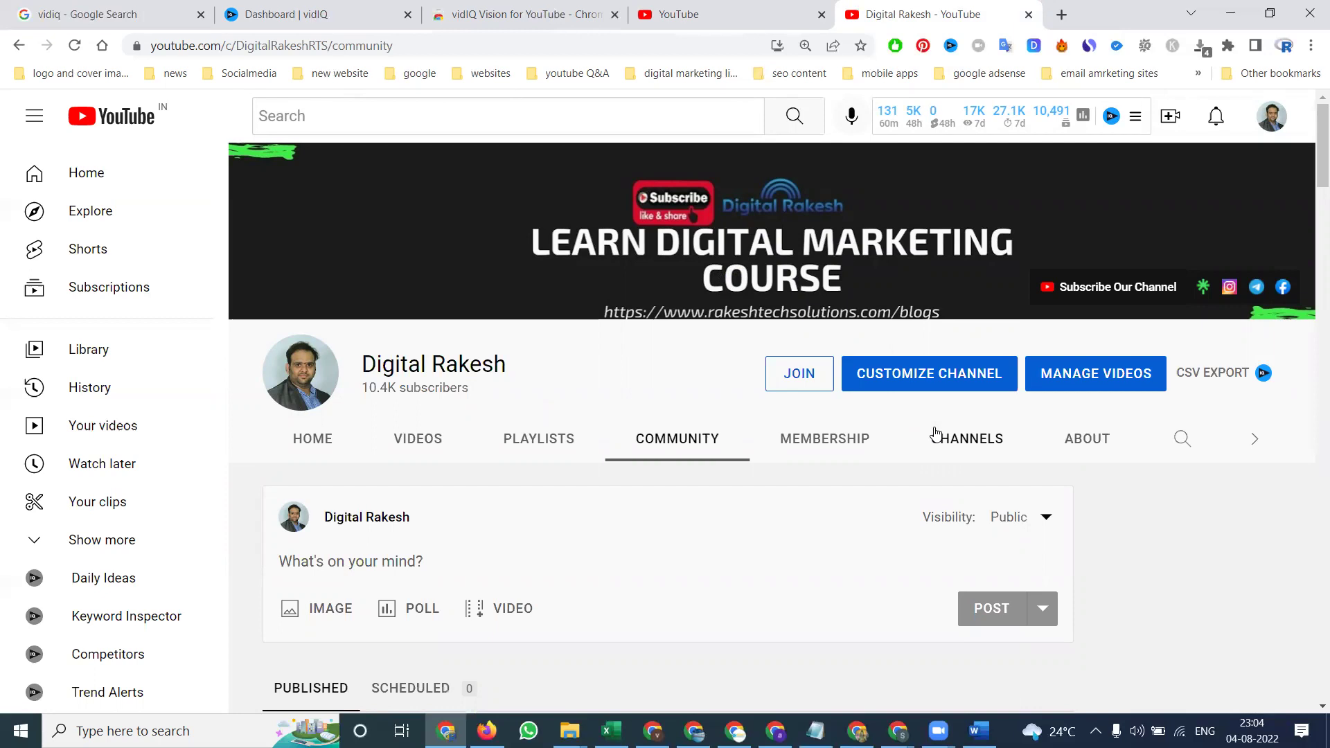
scroll(675, 457, down, 2)
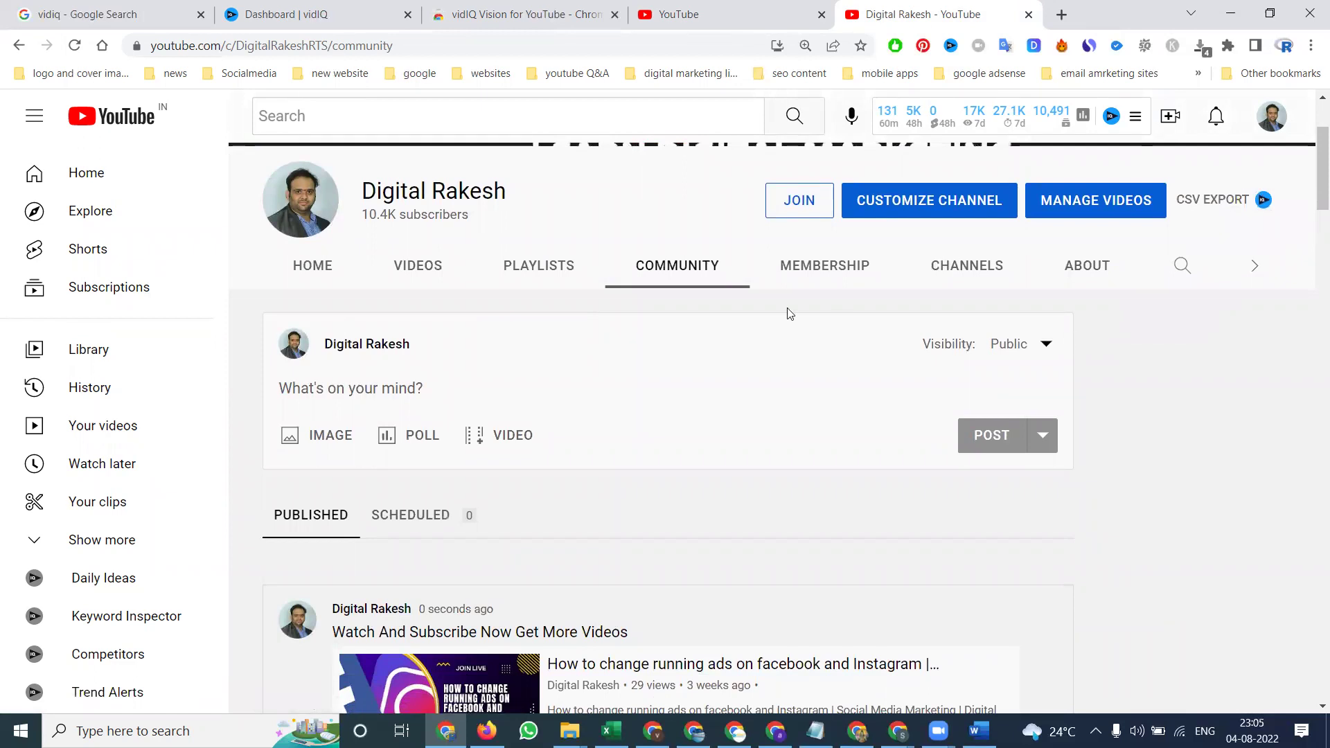
click(447, 271)
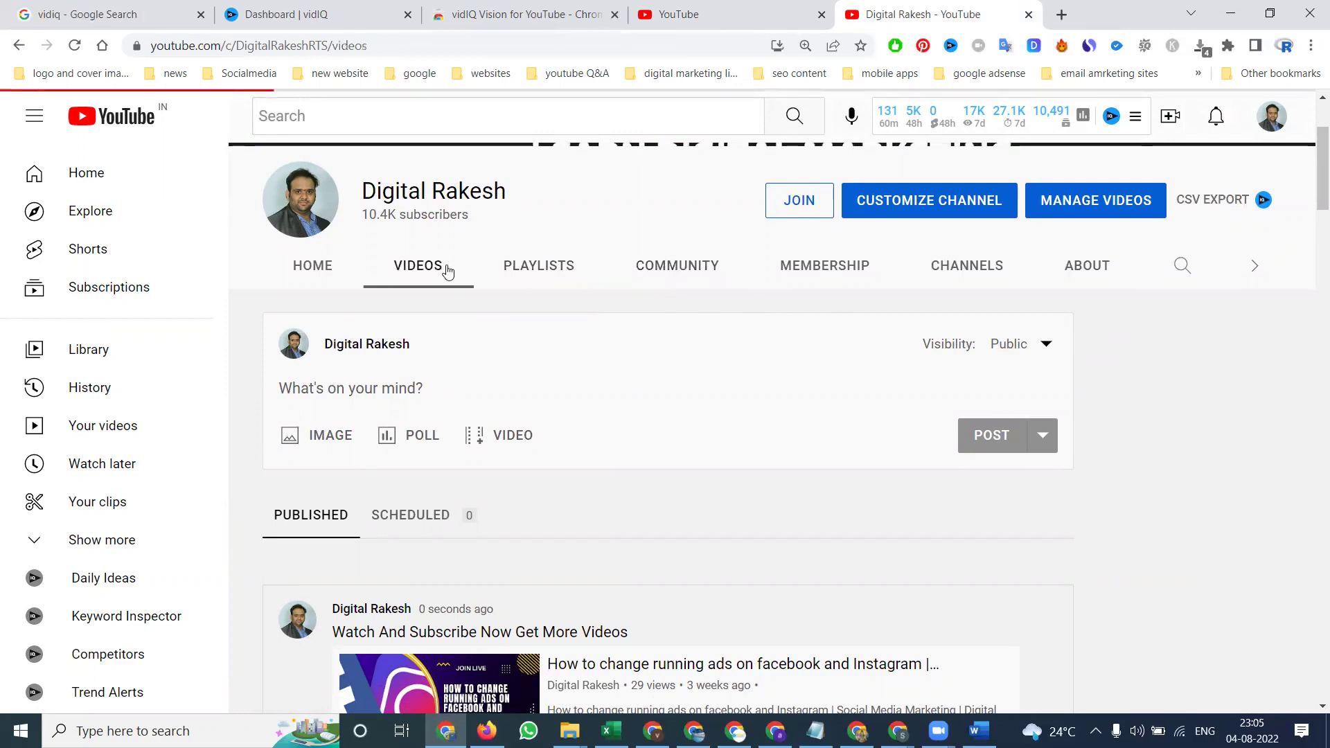